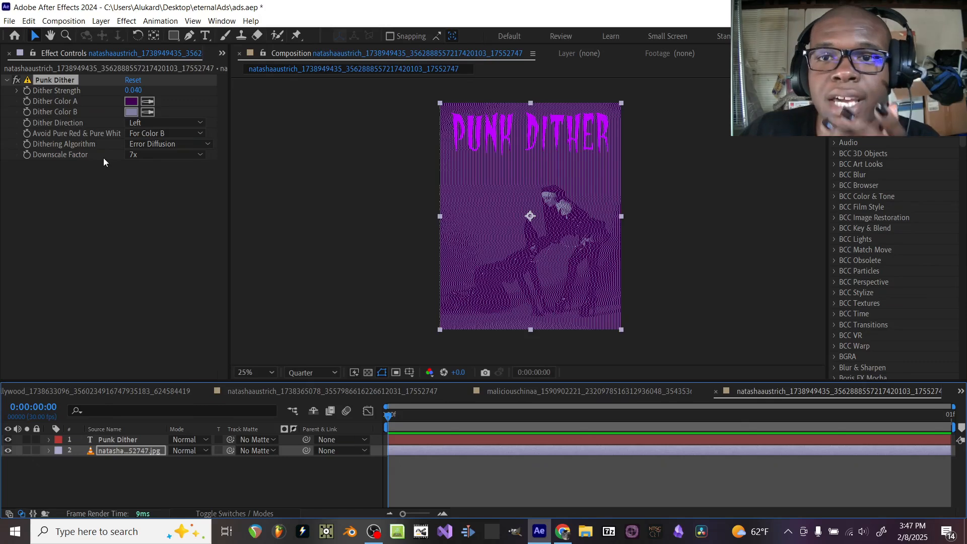
Disable Punk Dither on the photo layer, search the effects for "omino", and apply omino diffusion to it
{"action": "left_click", "coordinate": [16, 80]}
{"action": "left_click", "coordinate": [890, 107]}
{"action": "type", "text": "omino"}
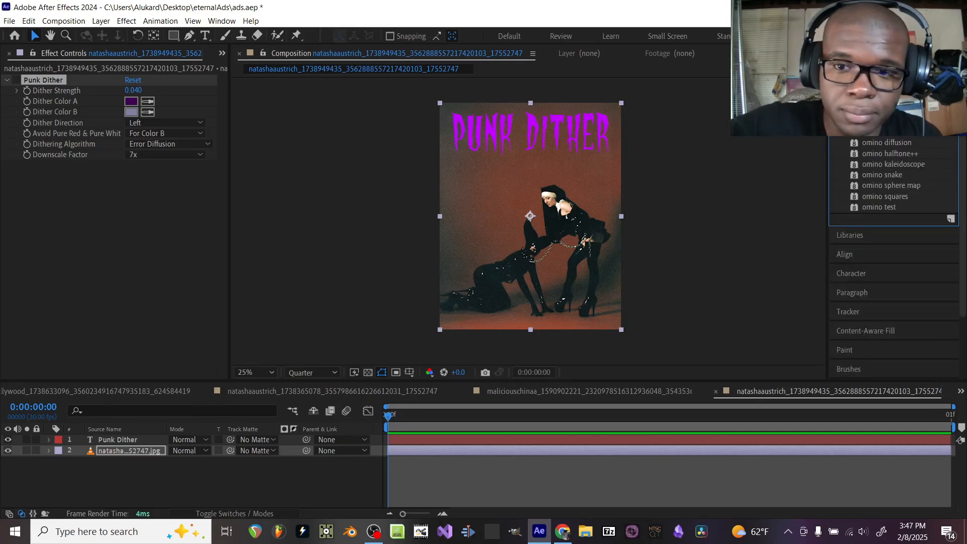
{"action": "left_click_drag", "start_coordinate": [895, 146], "coordinate": [169, 208]}
Switch the preview to Full resolution and set omino diffusion's error across to 0.870 and color count to 6
{"action": "left_click_drag", "start_coordinate": [131, 176], "coordinate": [257, 220]}
{"action": "left_click", "coordinate": [316, 370]}
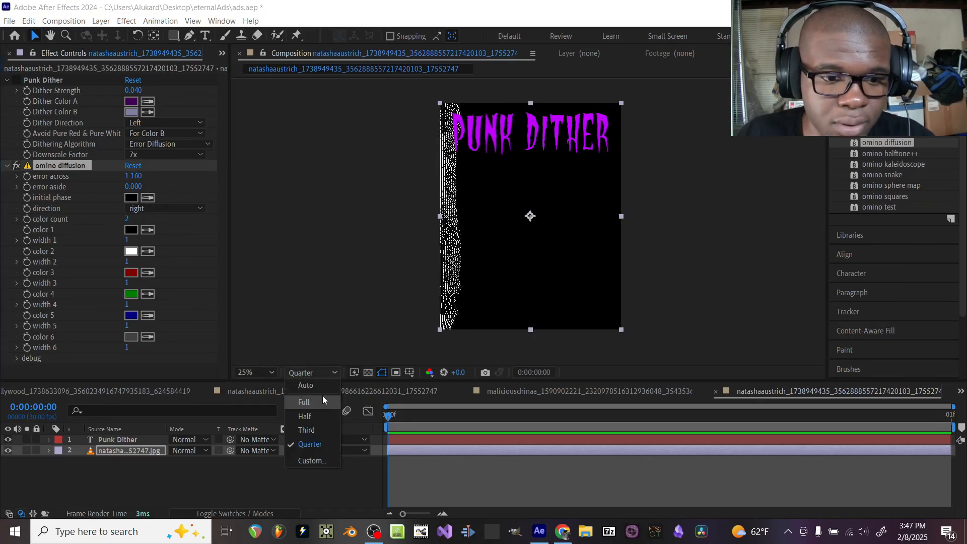
{"action": "left_click", "coordinate": [319, 397]}
{"action": "left_click_drag", "start_coordinate": [134, 176], "coordinate": [178, 198]}
{"action": "left_click_drag", "start_coordinate": [127, 219], "coordinate": [182, 219]}
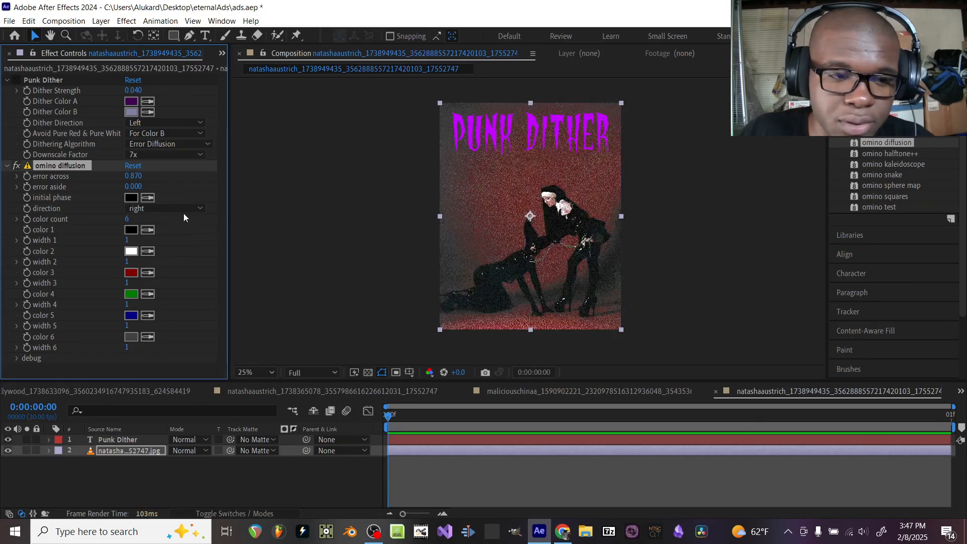
{"action": "key", "text": "period"}
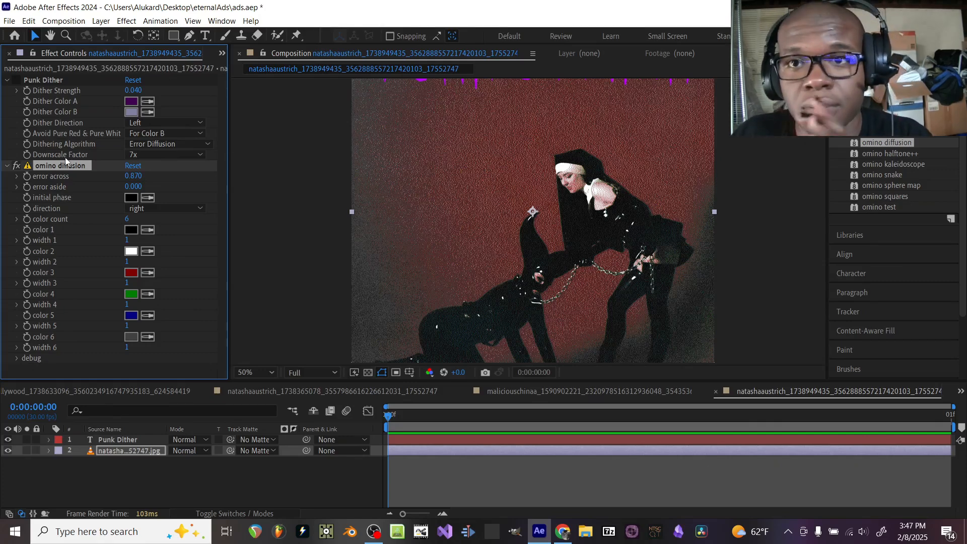
{"action": "left_click", "coordinate": [132, 186]}
{"action": "left_click", "coordinate": [106, 179]}
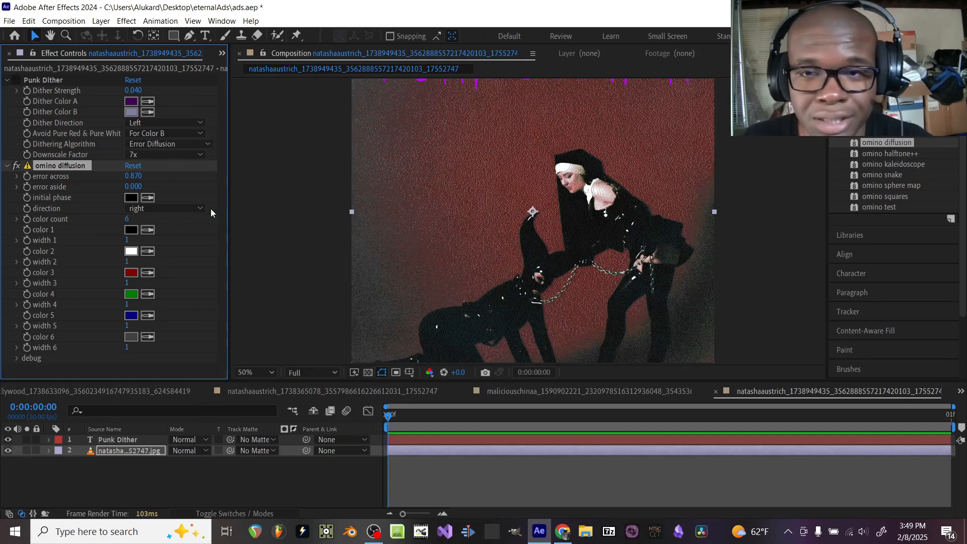
Turn off omino diffusion, re-enable Punk Dither, and set it to the Bayer Matrix algorithm with a dither strength of 0.680
{"action": "left_click", "coordinate": [17, 167]}
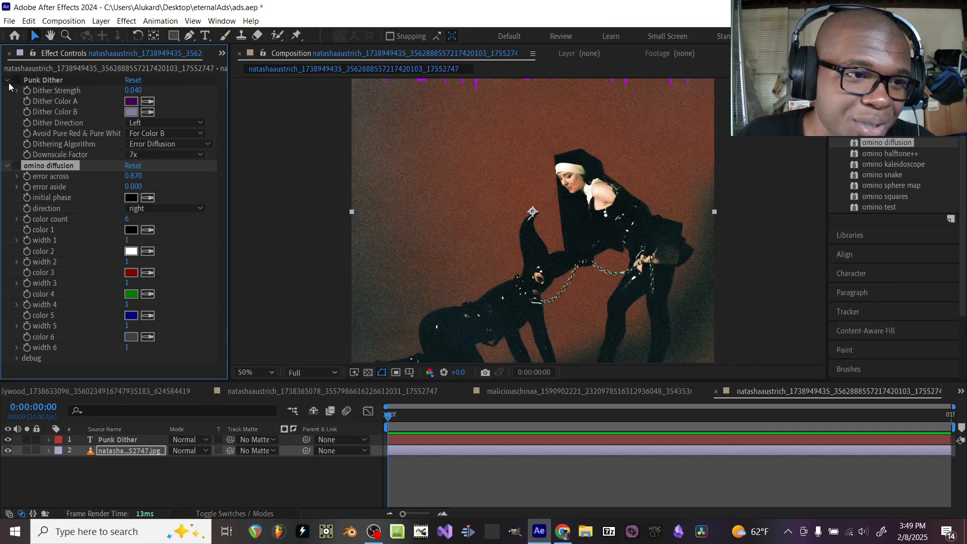
{"action": "left_click", "coordinate": [17, 81]}
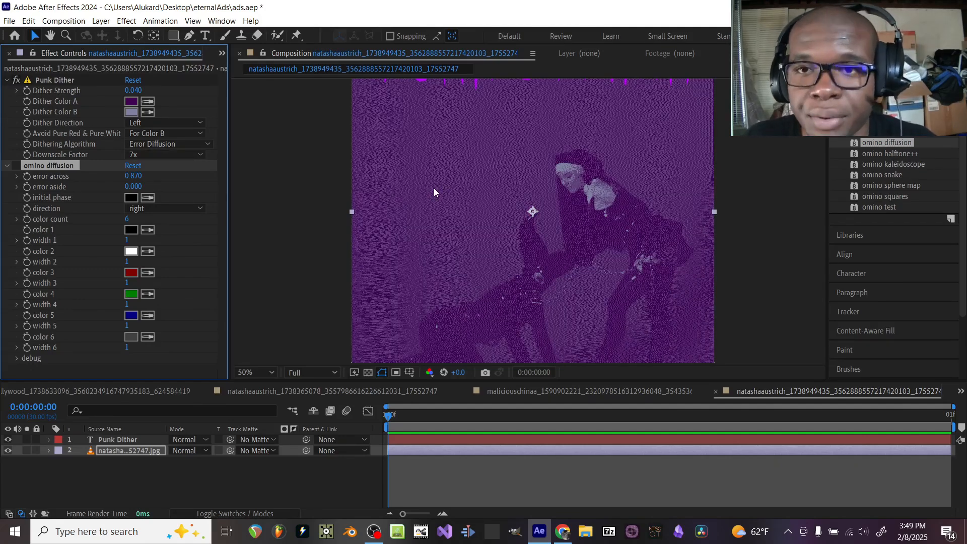
{"action": "left_click", "coordinate": [173, 144]}
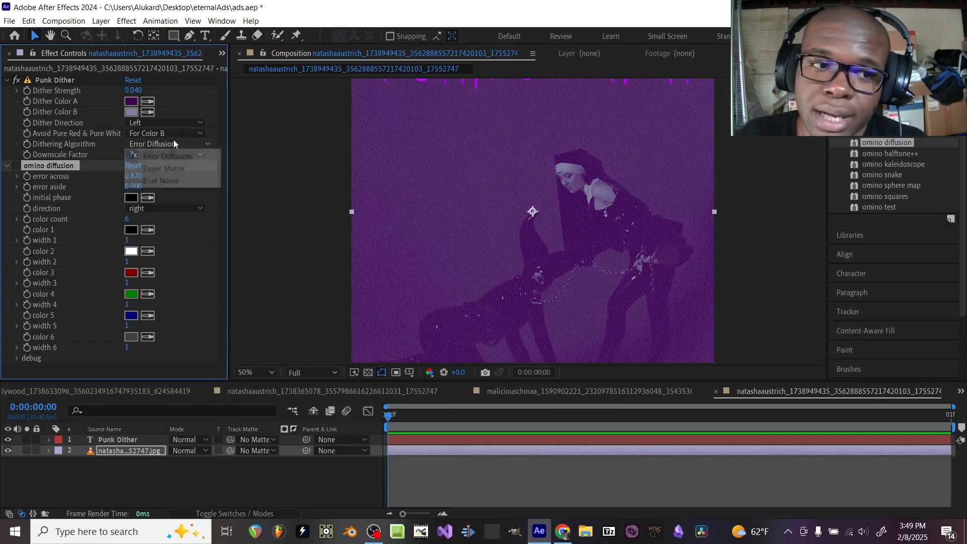
{"action": "left_click", "coordinate": [176, 171]}
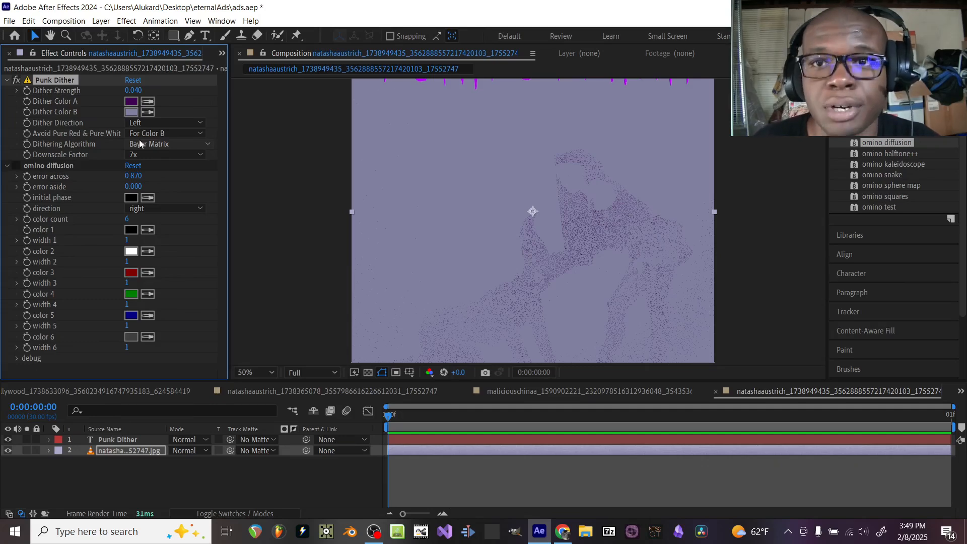
{"action": "left_click_drag", "start_coordinate": [137, 91], "coordinate": [170, 102]}
Change Punk Dither's algorithm to Error Diffusion and raise its dither strength to 0.770
{"action": "left_click", "coordinate": [167, 144]}
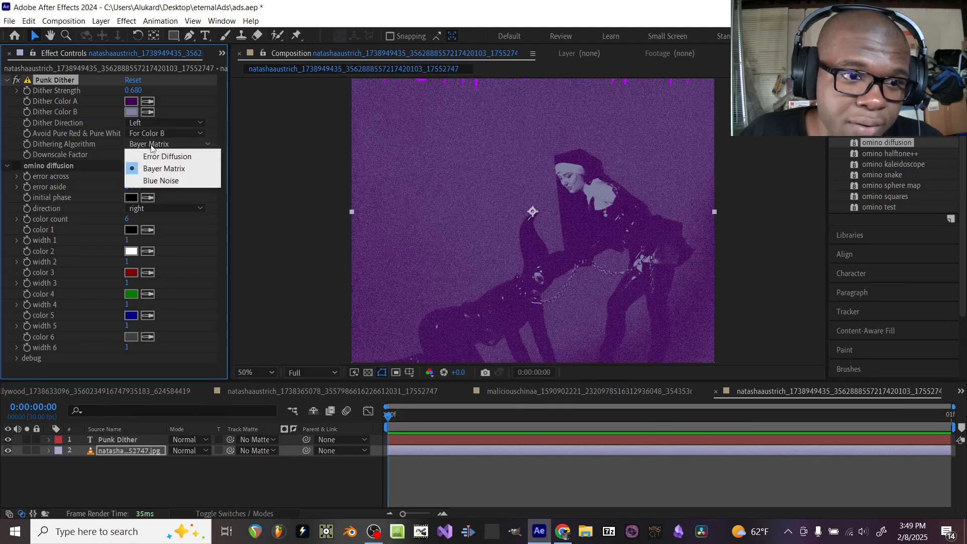
{"action": "left_click", "coordinate": [153, 155]}
{"action": "mouse_move", "coordinate": [132, 91]}
{"action": "left_mouse_down"}
{"action": "mouse_move", "coordinate": [116, 101]}
{"action": "mouse_move", "coordinate": [130, 102]}
{"action": "left_mouse_up"}
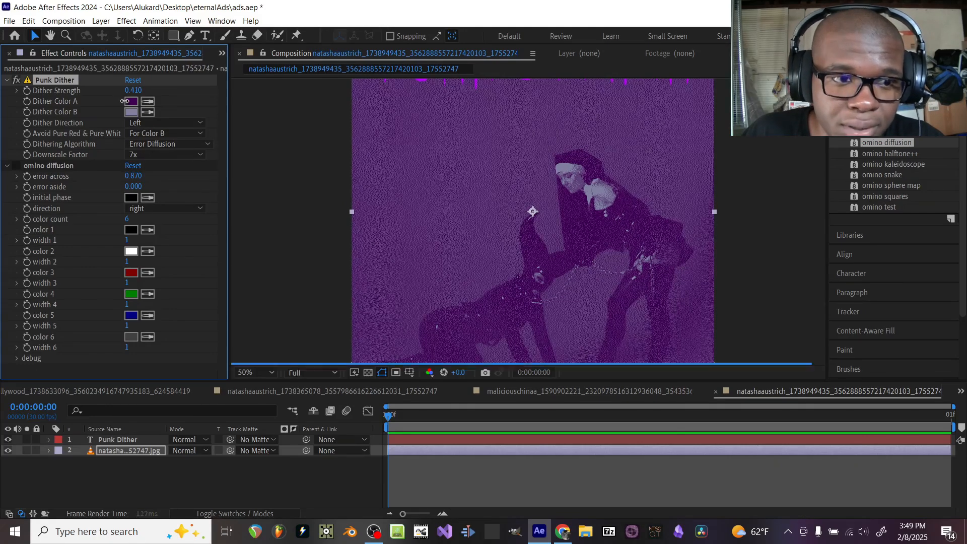
Disable Punk Dither, re-enable omino diffusion, and reduce its color count to 2
{"action": "left_click", "coordinate": [17, 80]}
{"action": "left_click", "coordinate": [16, 166]}
{"action": "key", "text": "period"}
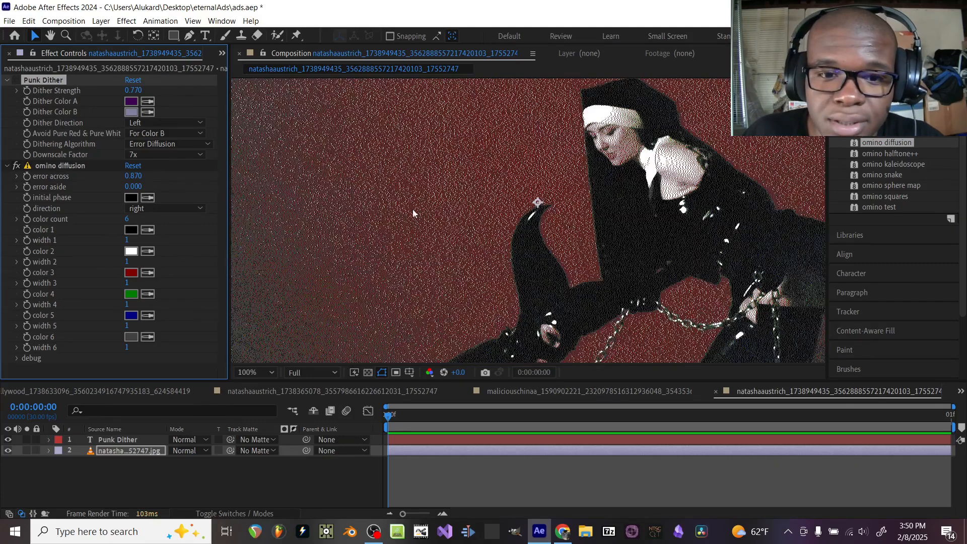
{"action": "left_click_drag", "start_coordinate": [125, 217], "coordinate": [112, 218]}
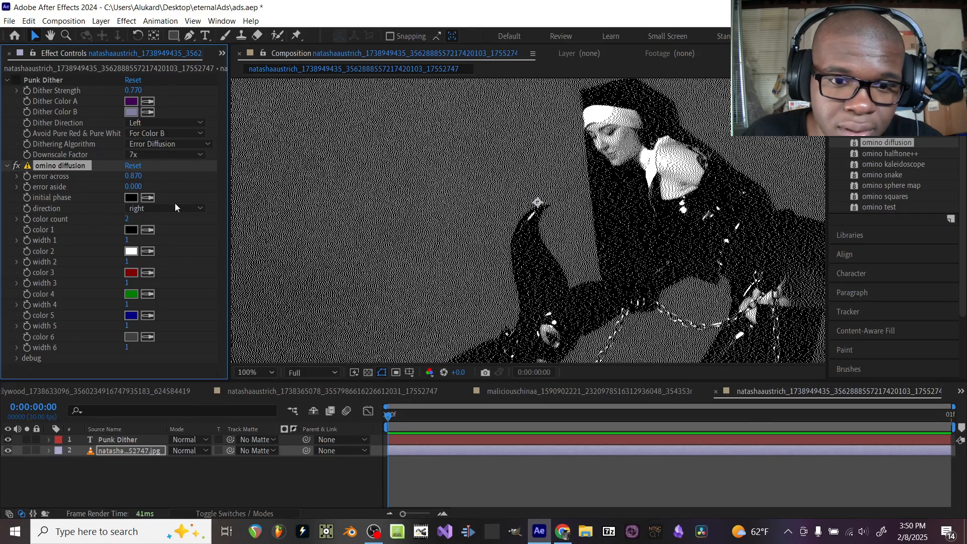
Re-enable Punk Dither in place of omino diffusion and set its dithering algorithm to Bayer Matrix
{"action": "left_click", "coordinate": [17, 80]}
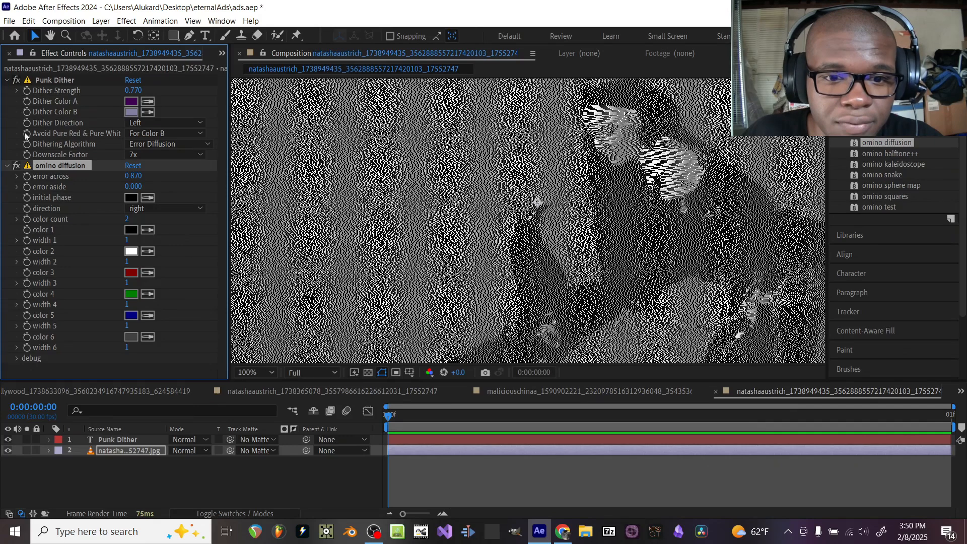
{"action": "left_click", "coordinate": [16, 166]}
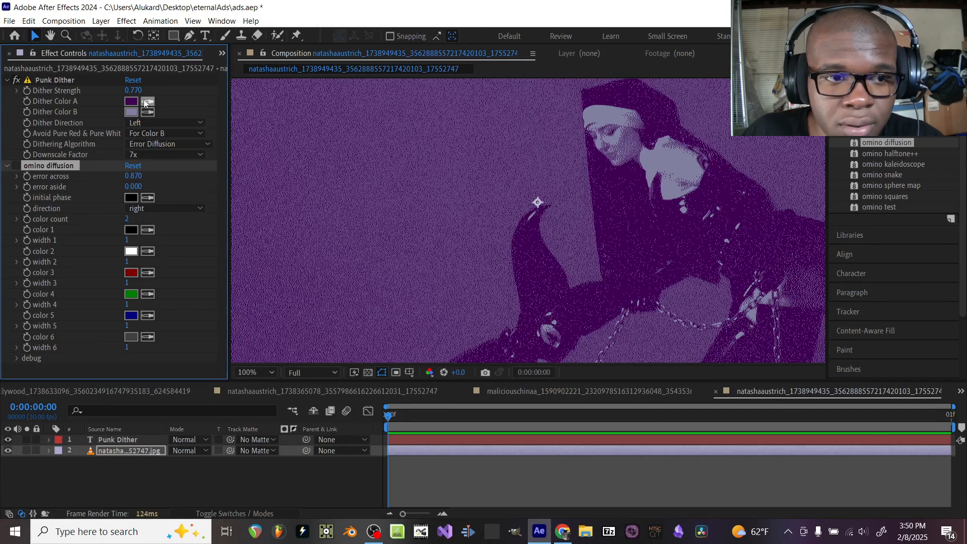
{"action": "left_click", "coordinate": [149, 145]}
{"action": "left_click", "coordinate": [156, 167]}
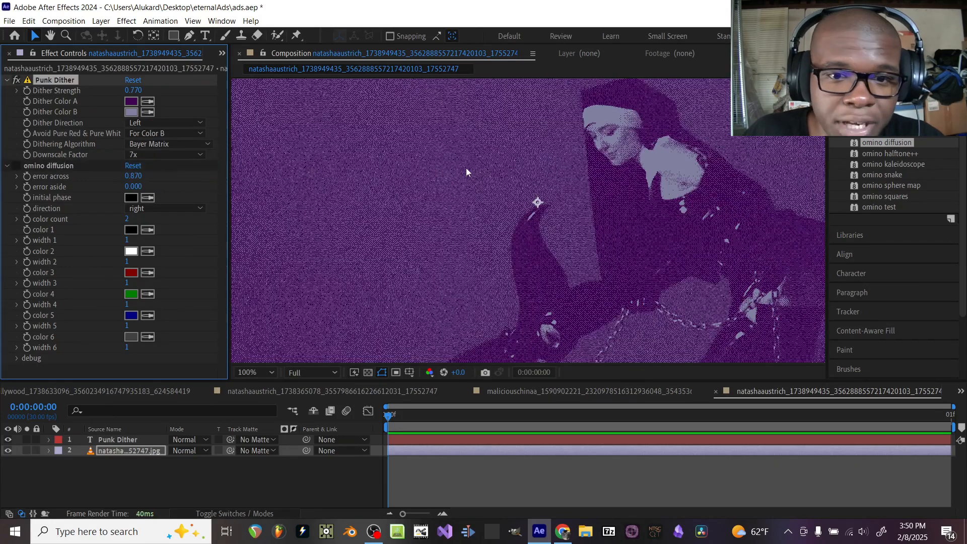
Examine the Bayer Matrix dither pattern up close across the background and the figures
{"action": "scroll", "coordinate": [473, 177], "scroll_direction": "down", "scroll_amount": 2}
{"action": "scroll", "coordinate": [477, 186], "scroll_direction": "up", "scroll_amount": 4}
{"action": "key", "text": "space"}
{"action": "left_click_drag", "start_coordinate": [549, 246], "coordinate": [507, 229]}
{"action": "left_click_drag", "start_coordinate": [607, 244], "coordinate": [604, 167]}
{"action": "left_click_drag", "start_coordinate": [489, 210], "coordinate": [605, 204]}
{"action": "left_click_drag", "start_coordinate": [451, 186], "coordinate": [561, 194]}
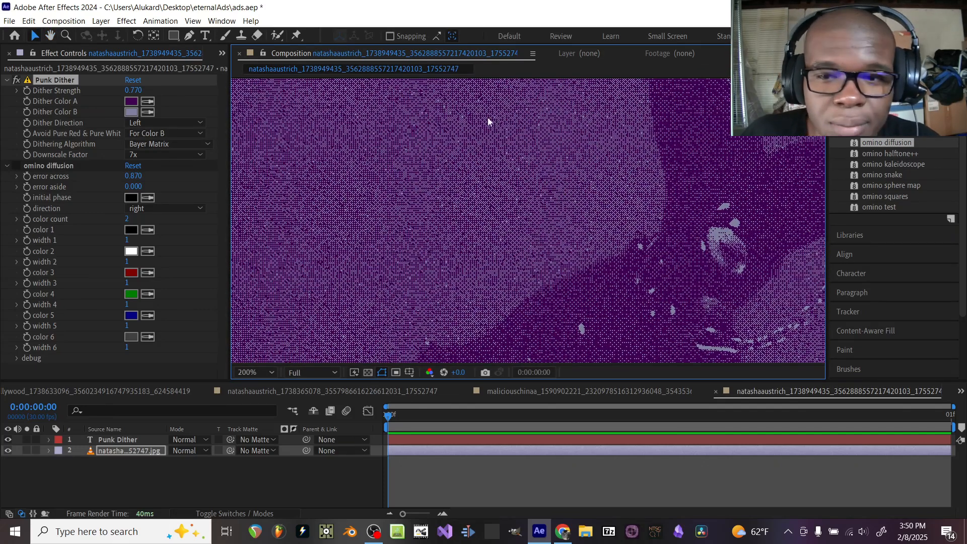
Search the effects for "retro" and apply RetroDither to the photo layer
{"action": "left_click", "coordinate": [889, 108]}
{"action": "type", "text": "retro"}
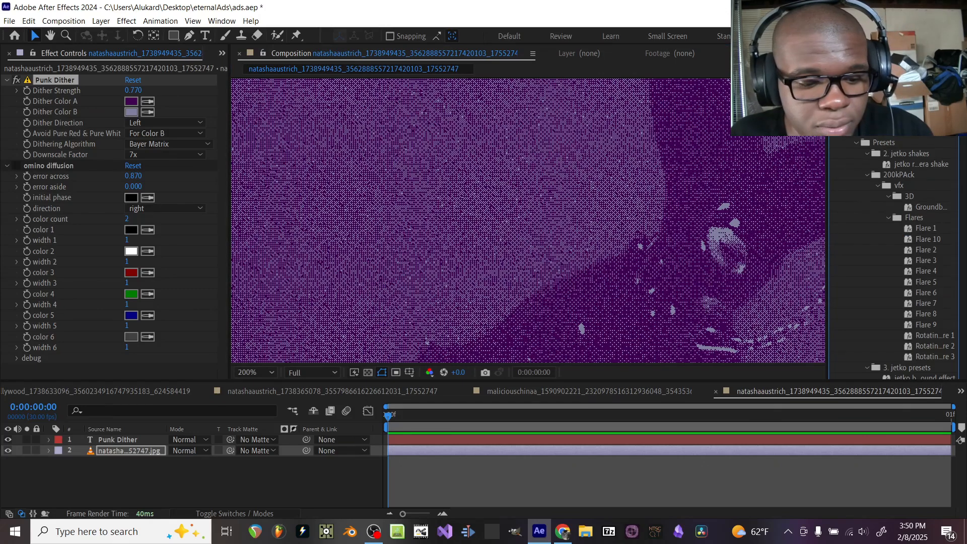
{"action": "double_click", "coordinate": [881, 131]}
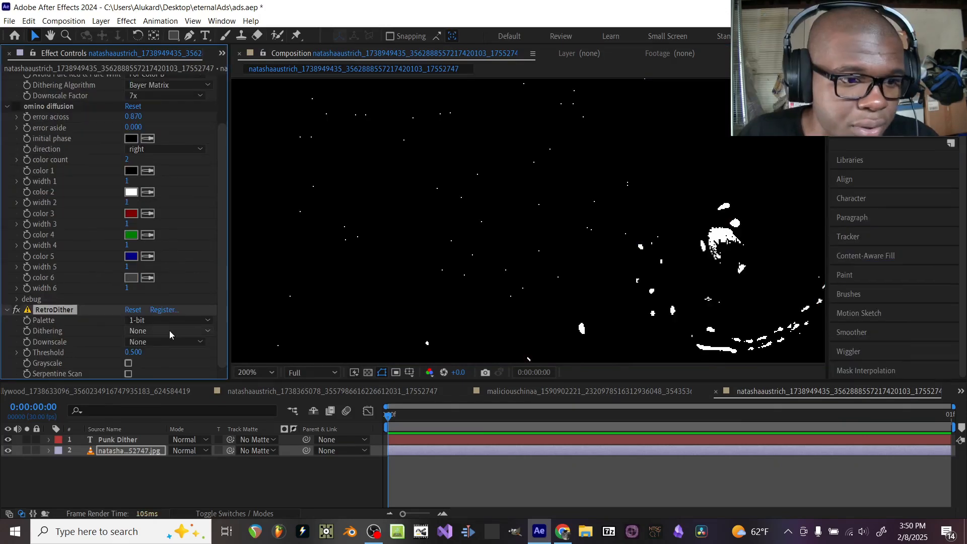
Try Bayer 2x2 dithering in RetroDither, set its downscale to 3x, and switch the dithering to Burkes
{"action": "left_click", "coordinate": [170, 330]}
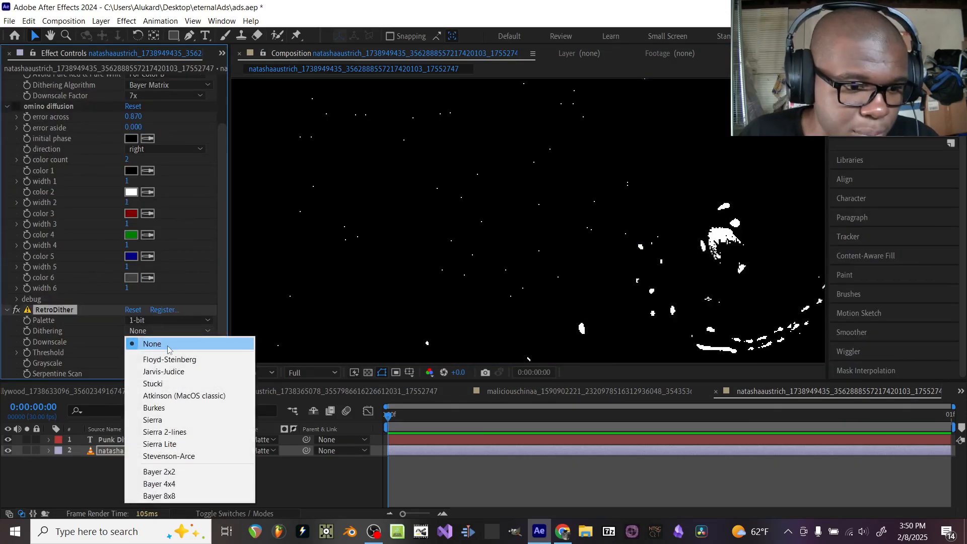
{"action": "left_click", "coordinate": [174, 472]}
{"action": "scroll", "coordinate": [282, 271], "scroll_direction": "down", "scroll_amount": 1}
{"action": "left_click", "coordinate": [168, 342]}
{"action": "left_click", "coordinate": [151, 381]}
{"action": "left_click", "coordinate": [160, 331]}
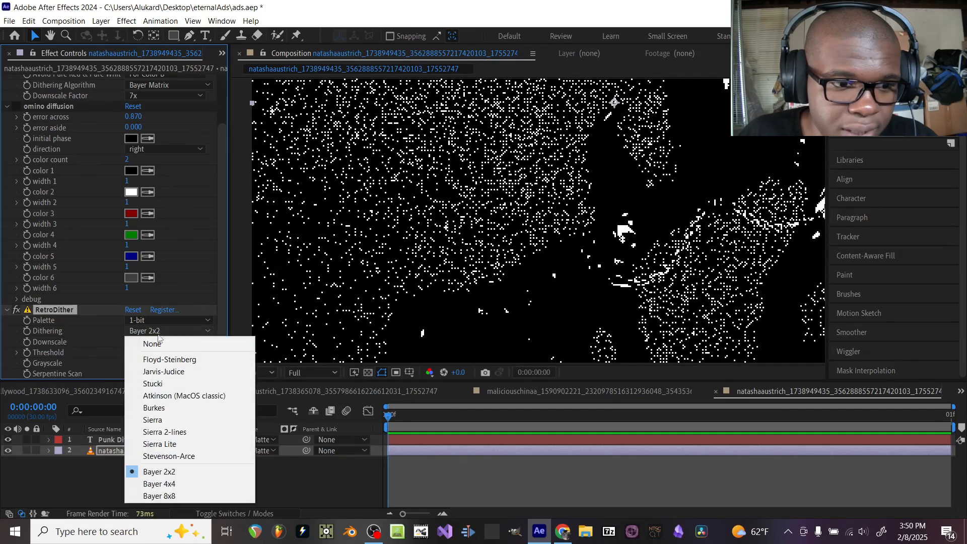
{"action": "left_click", "coordinate": [172, 406]}
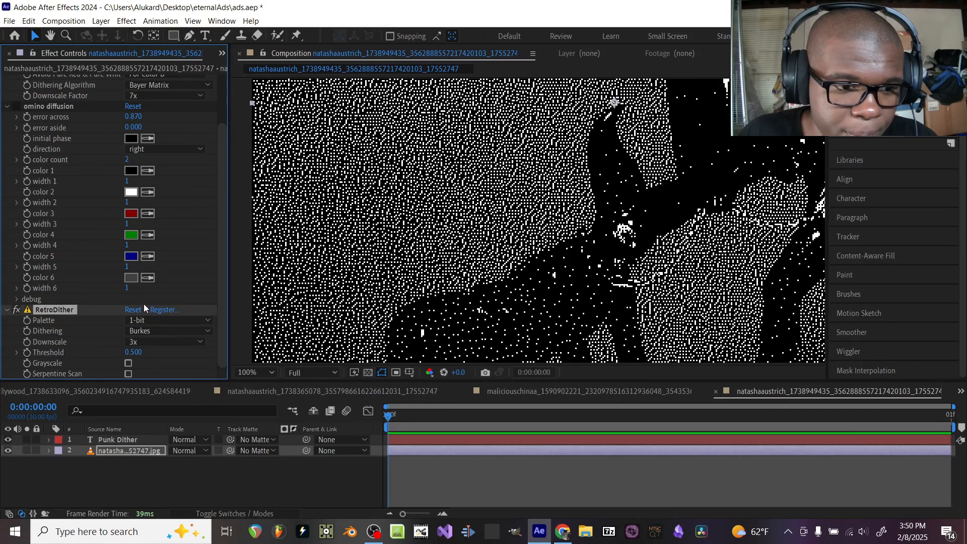
Disable RetroDither, turn Punk Dither back on, and set its dithering algorithm to Blue Noise
{"action": "left_click", "coordinate": [18, 310]}
{"action": "scroll", "coordinate": [81, 305], "scroll_direction": "up", "scroll_amount": 3}
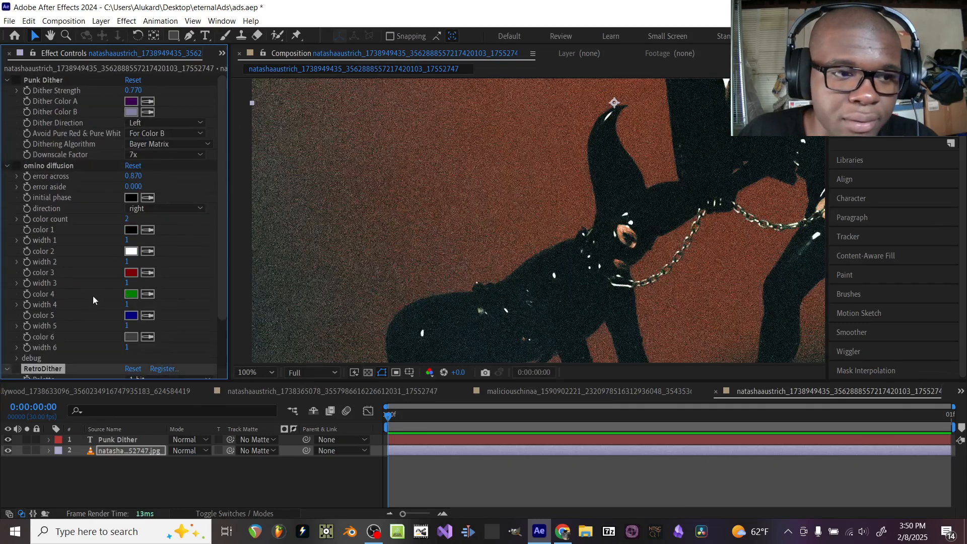
{"action": "left_click", "coordinate": [13, 86]}
{"action": "left_click", "coordinate": [16, 80]}
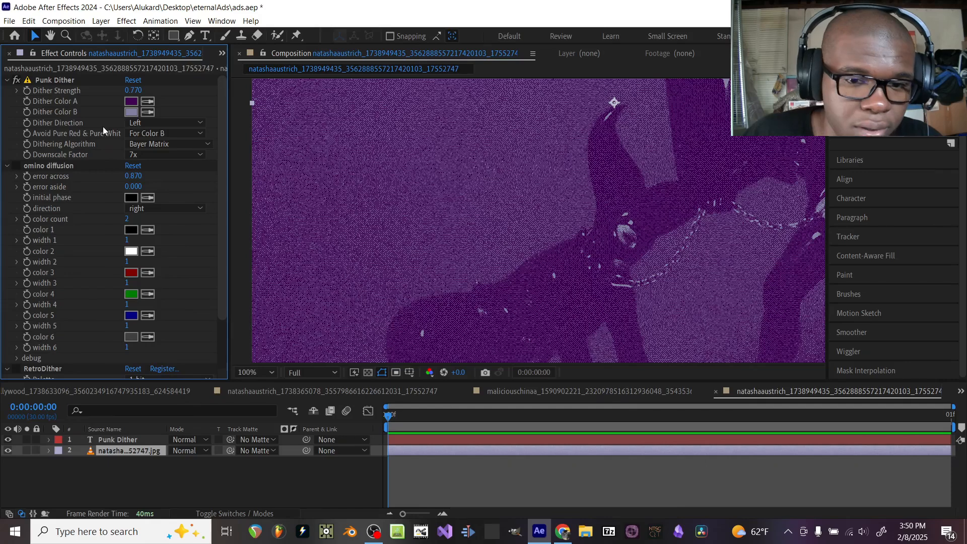
{"action": "left_click", "coordinate": [186, 143]}
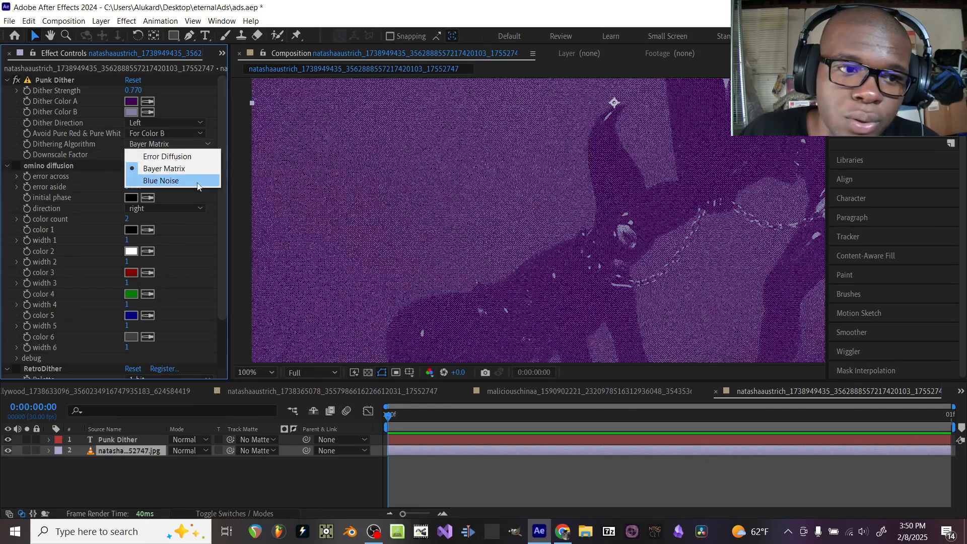
{"action": "left_click", "coordinate": [151, 180]}
{"action": "scroll", "coordinate": [522, 232], "scroll_direction": "up", "scroll_amount": 4}
{"action": "scroll", "coordinate": [528, 235], "scroll_direction": "down", "scroll_amount": 2}
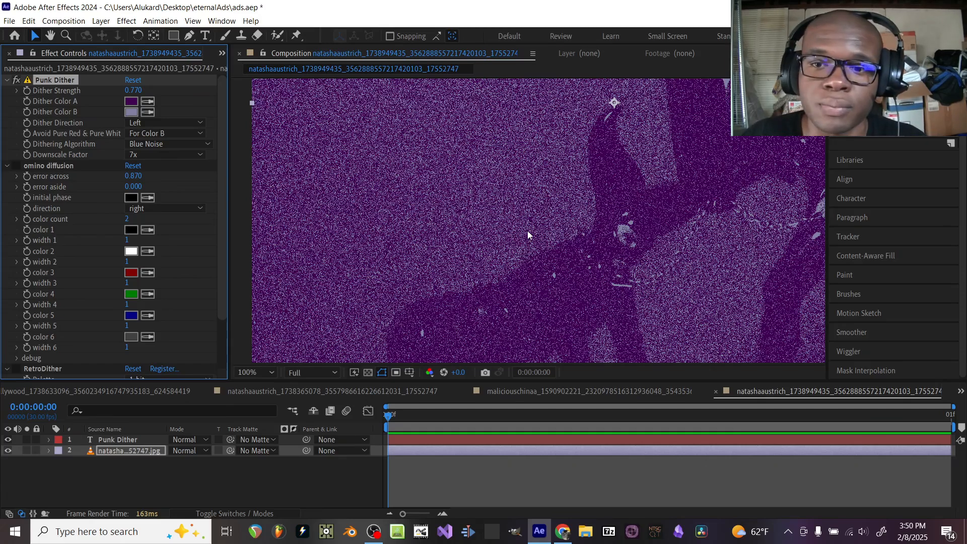
Add the Modulator effect directly below Punk Dither and collapse the settings of the other dither effects
{"action": "left_click_drag", "start_coordinate": [871, 118], "coordinate": [181, 160]}
{"action": "left_click", "coordinate": [7, 176]}
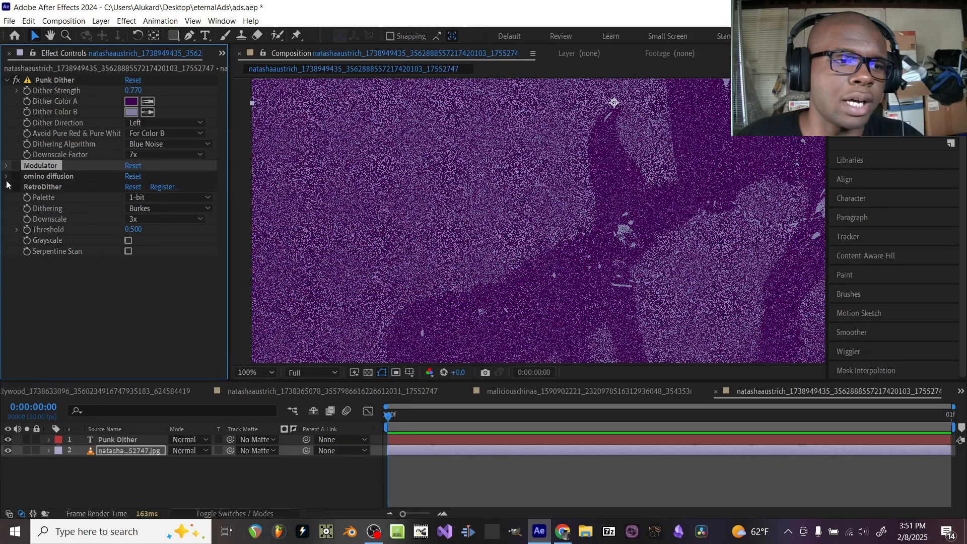
{"action": "left_click", "coordinate": [7, 176]}
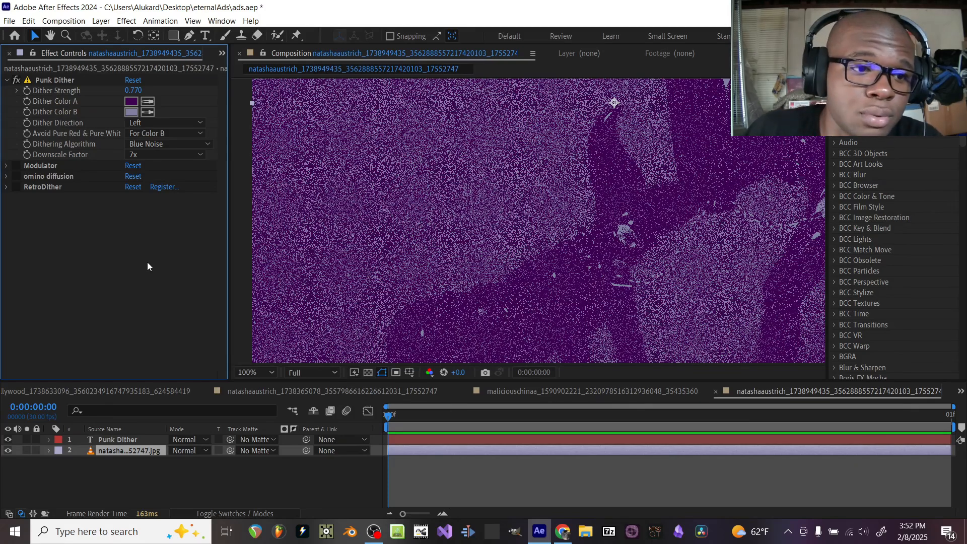
Set Punk Dither's algorithm to Error Diffusion and inspect the pattern at different magnifications
{"action": "left_click", "coordinate": [168, 143]}
{"action": "left_click", "coordinate": [176, 159]}
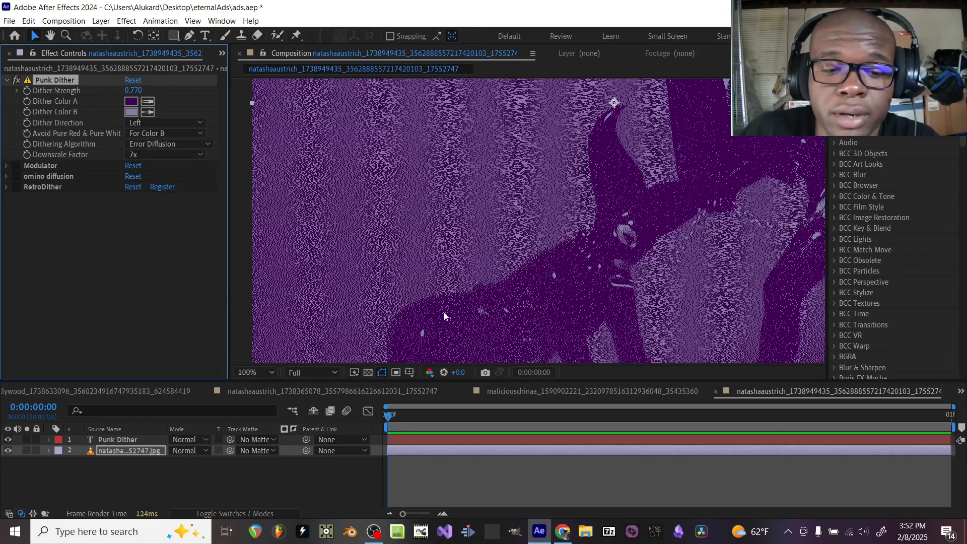
{"action": "key", "text": "period"}
{"action": "scroll", "coordinate": [606, 275], "scroll_direction": "down", "scroll_amount": 2}
{"action": "scroll", "coordinate": [606, 275], "scroll_direction": "up", "scroll_amount": 2}
{"action": "scroll", "coordinate": [607, 275], "scroll_direction": "down", "scroll_amount": 2}
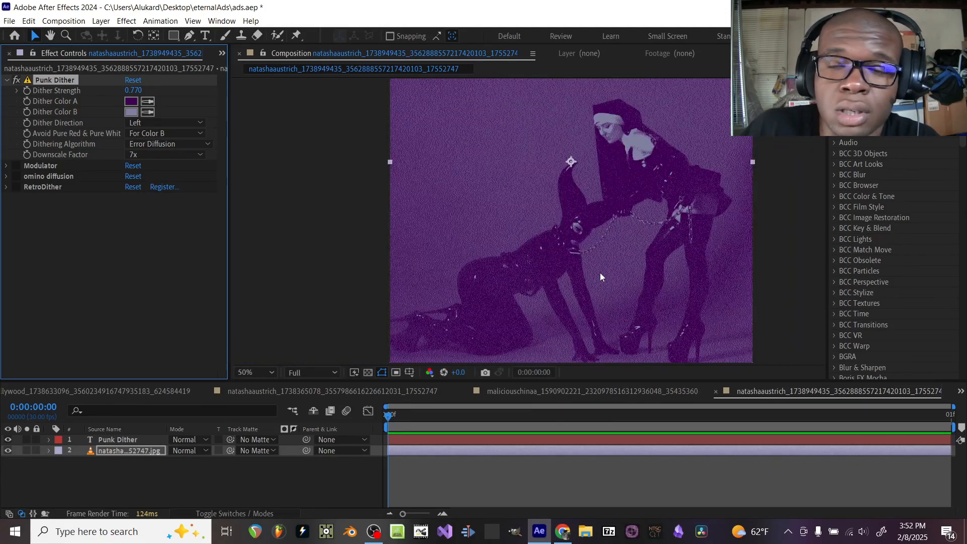
Compare the dithered preview at Quarter, Third and Half resolution, and leave it at Quarter
{"action": "left_click", "coordinate": [310, 371]}
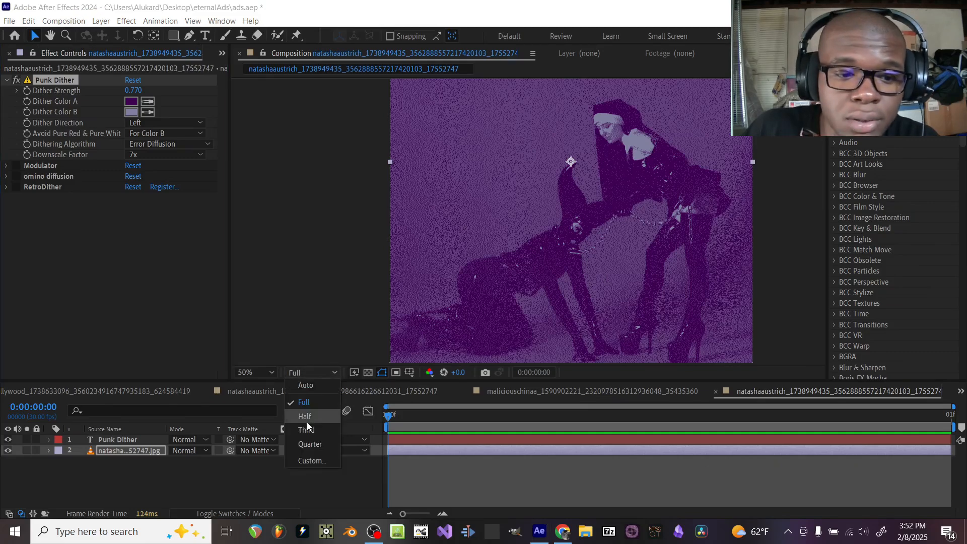
{"action": "left_click", "coordinate": [310, 441]}
{"action": "left_click", "coordinate": [303, 374]}
{"action": "left_click", "coordinate": [302, 430]}
{"action": "left_click", "coordinate": [312, 373]}
{"action": "left_click", "coordinate": [316, 417]}
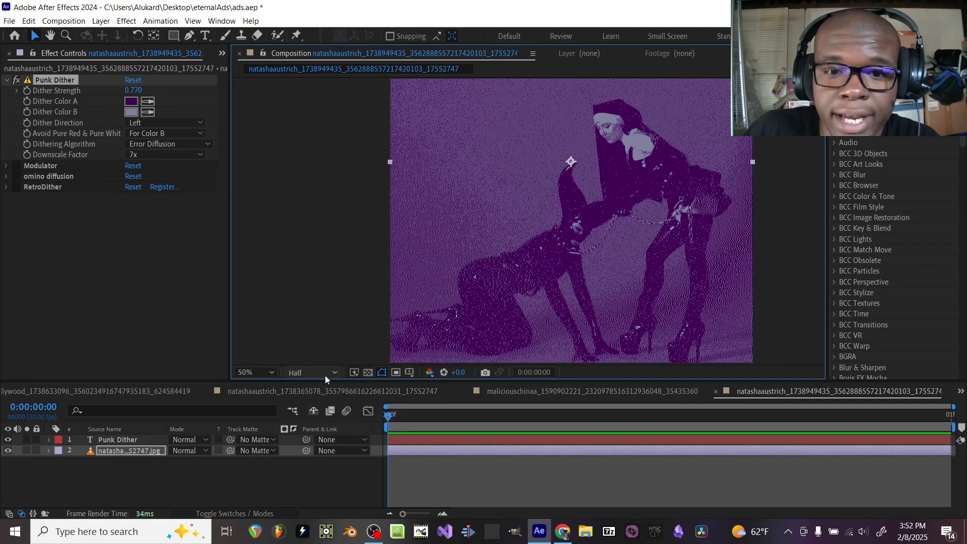
{"action": "left_click", "coordinate": [325, 372]}
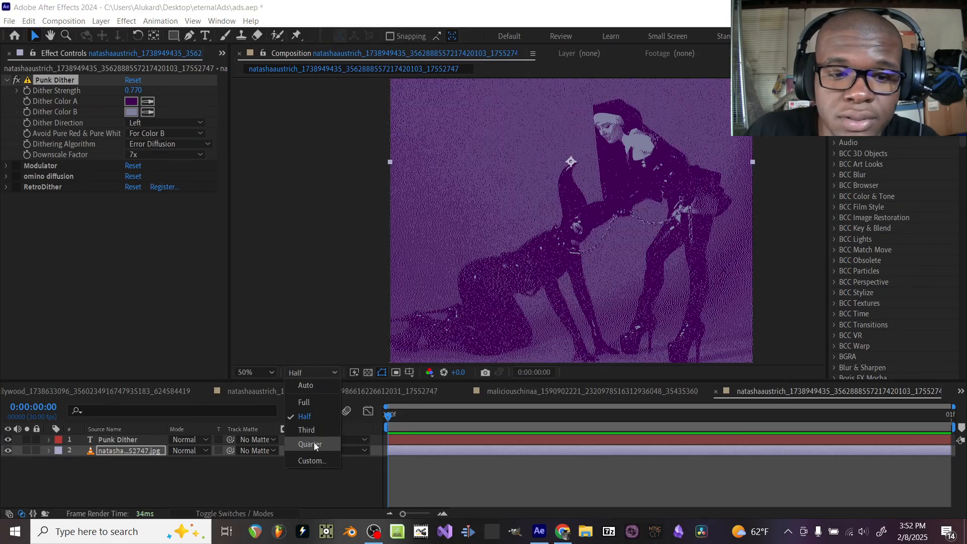
{"action": "left_click", "coordinate": [313, 443]}
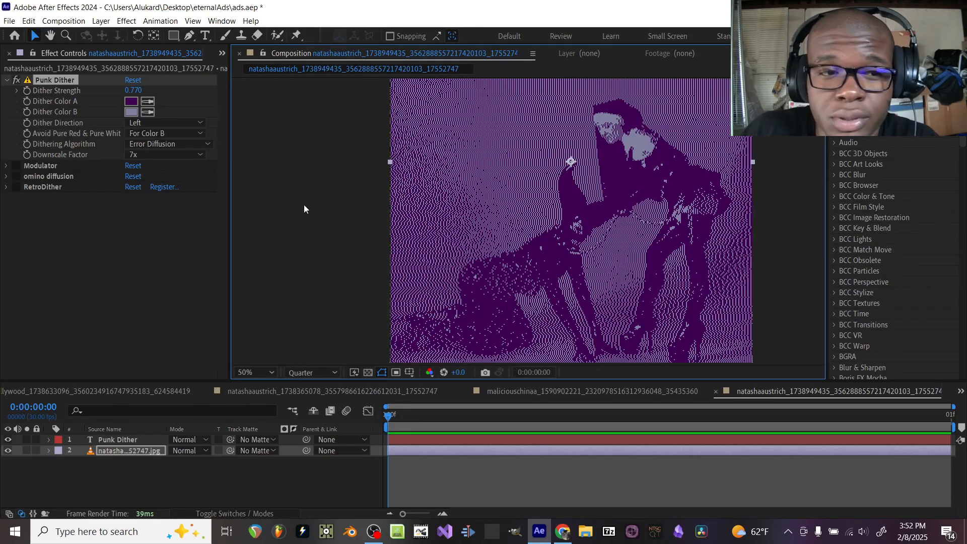
Compare Punk Dither strengths of 0, 0.020 and 0.990 on the photo, and leave Dither Strength at 0.280
{"action": "left_click_drag", "start_coordinate": [134, 91], "coordinate": [97, 110]}
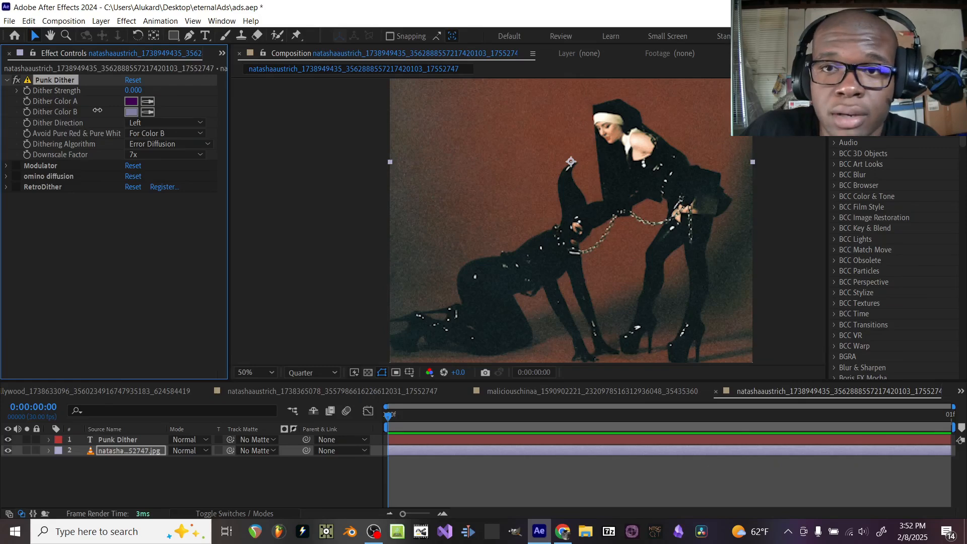
{"action": "left_click_drag", "start_coordinate": [97, 109], "coordinate": [97, 110]}
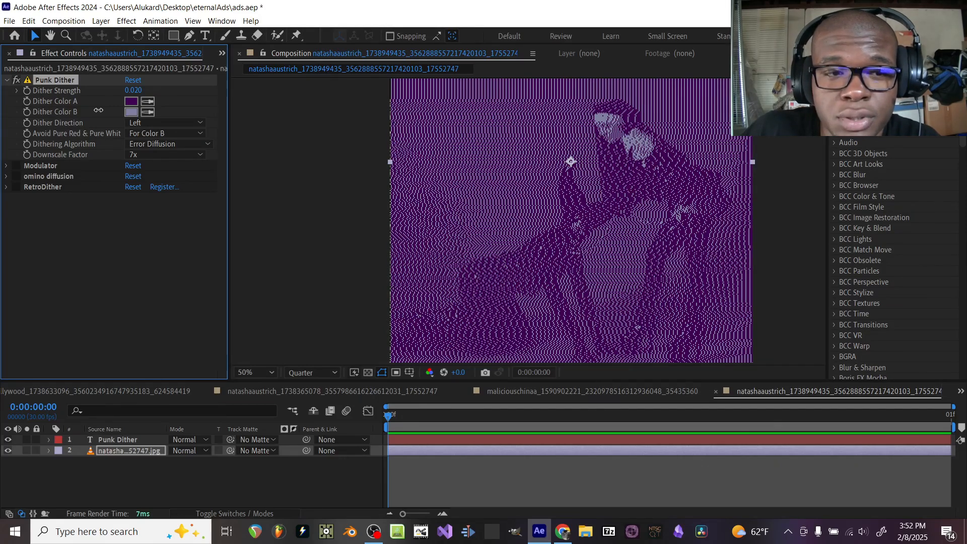
{"action": "left_click_drag", "start_coordinate": [98, 110], "coordinate": [269, 109]}
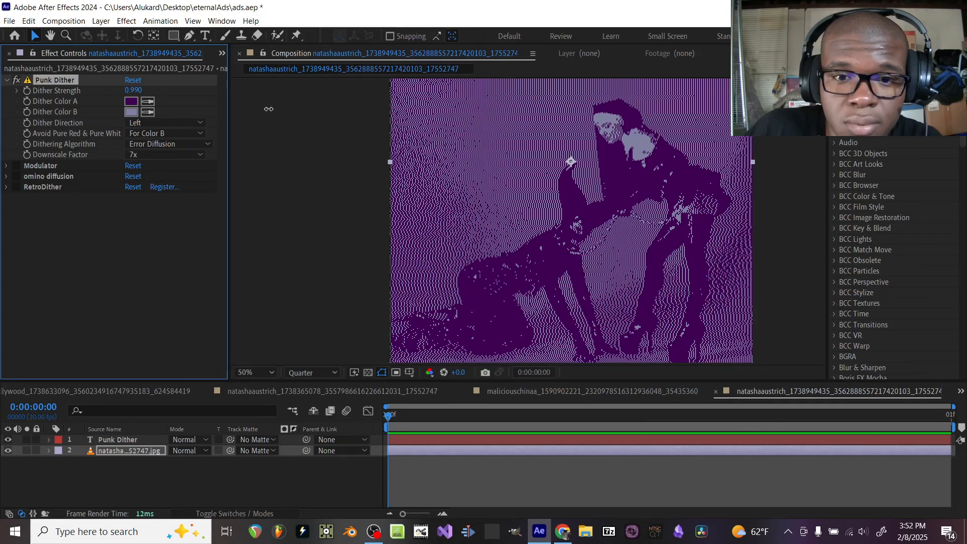
{"action": "key", "text": "comma"}
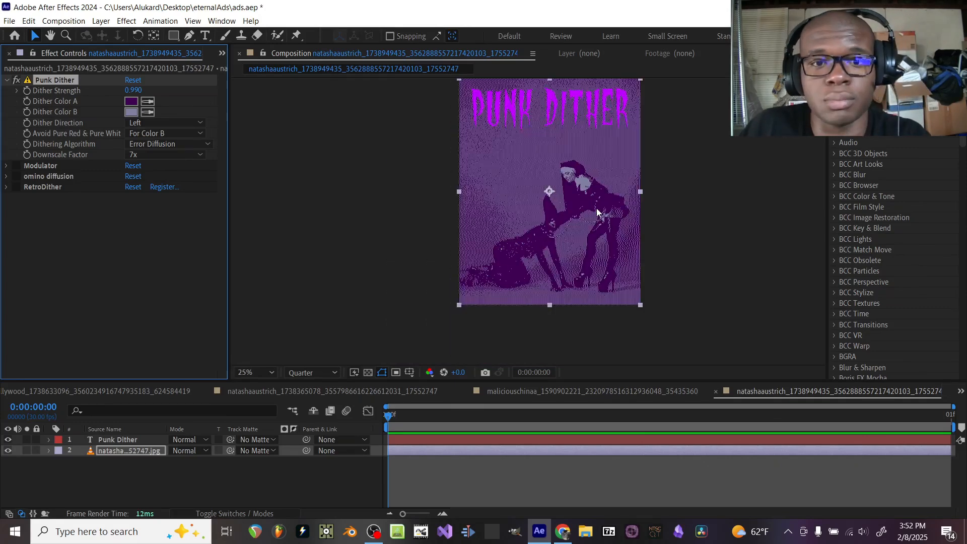
{"action": "left_click_drag", "start_coordinate": [133, 91], "coordinate": [110, 106]}
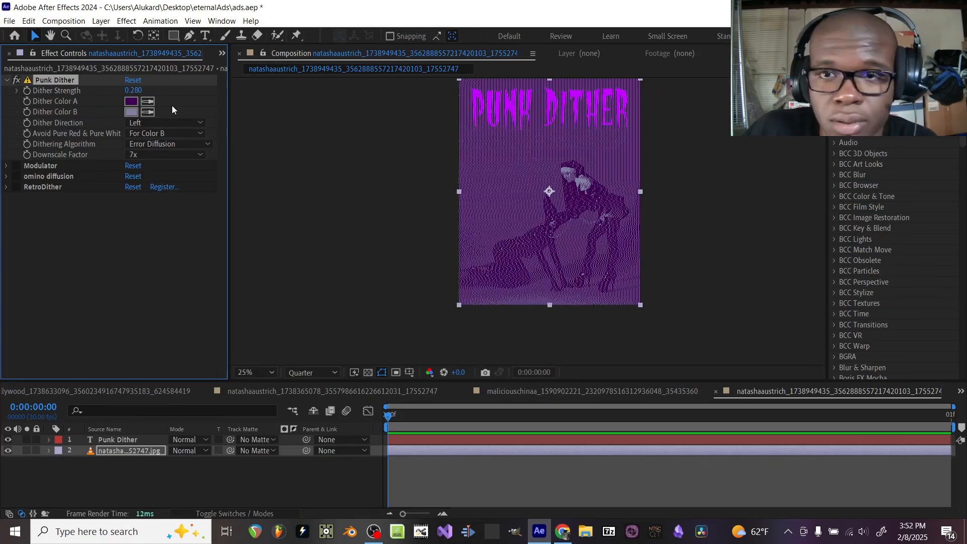
Try the Up, Down, Left and Right dither directions in Punk Dither, and leave the direction at Up
{"action": "left_click", "coordinate": [171, 122]}
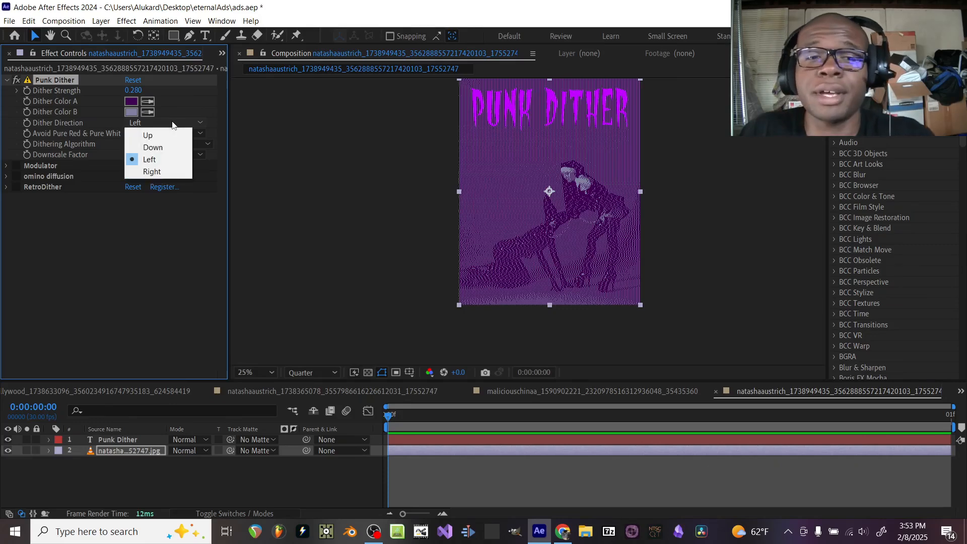
{"action": "left_click", "coordinate": [177, 136]}
{"action": "left_click", "coordinate": [171, 123]}
{"action": "left_click", "coordinate": [166, 147]}
{"action": "left_click", "coordinate": [171, 122]}
{"action": "left_click", "coordinate": [166, 158]}
{"action": "left_click", "coordinate": [168, 124]}
{"action": "left_click", "coordinate": [162, 170]}
{"action": "key", "text": "period"}
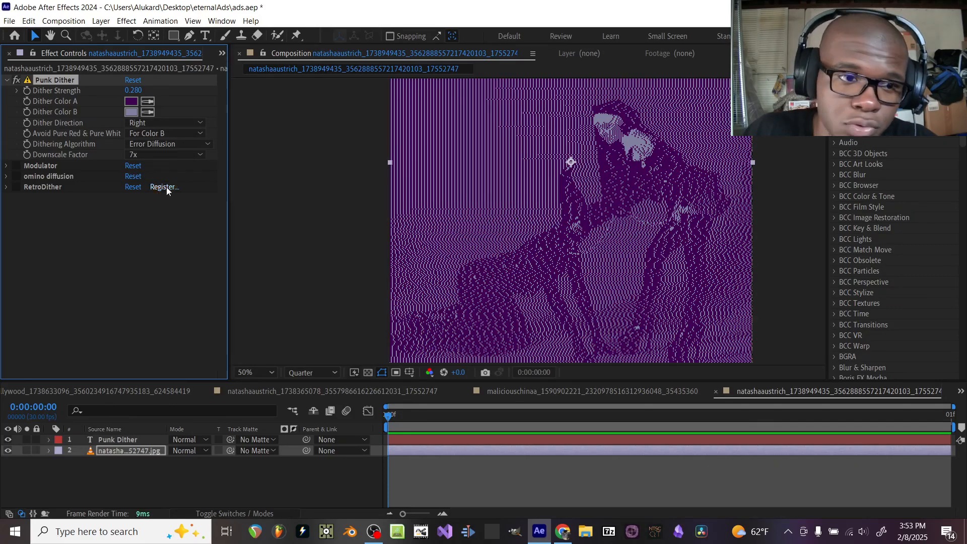
{"action": "left_click", "coordinate": [162, 126]}
{"action": "left_click", "coordinate": [165, 135]}
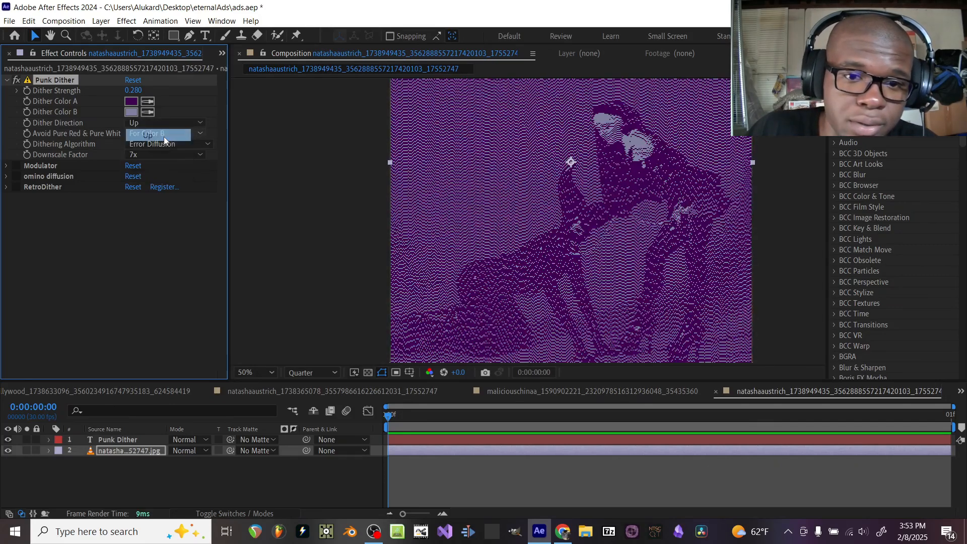
Duplicate the dithered photo layer in Overlay blending mode and set the copy's dither direction to Down
{"action": "left_click", "coordinate": [116, 448]}
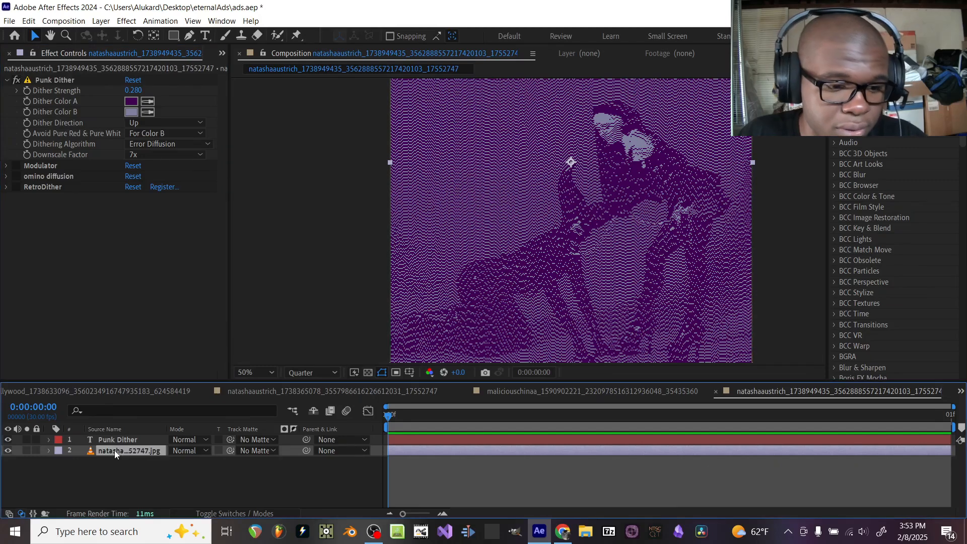
{"action": "key", "text": "ctrl+d"}
{"action": "left_click", "coordinate": [198, 452]}
{"action": "left_click", "coordinate": [224, 285]}
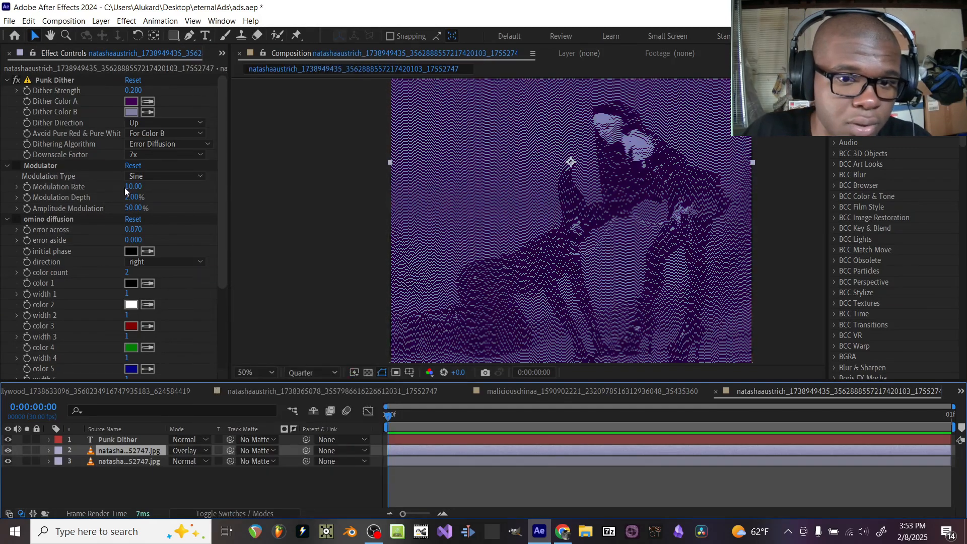
{"action": "left_click", "coordinate": [146, 128]}
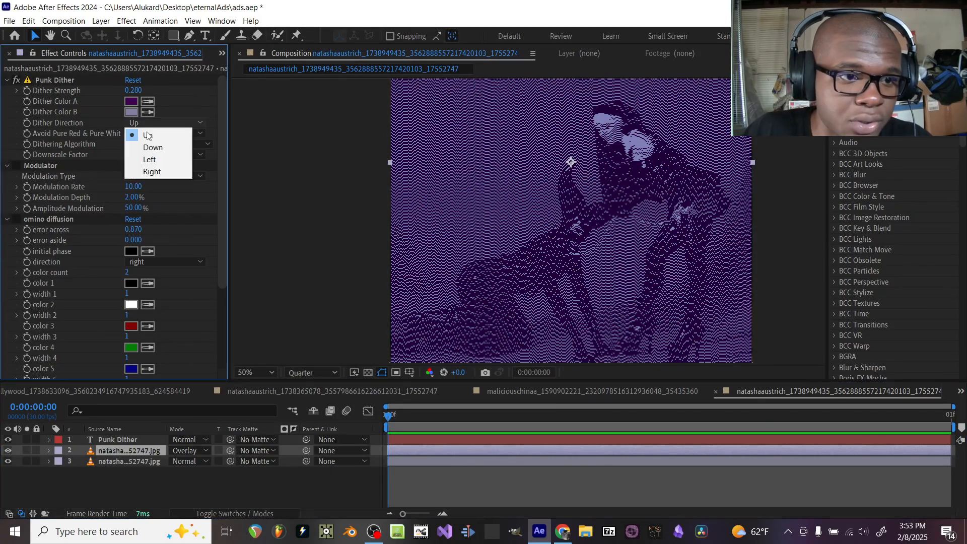
{"action": "left_click", "coordinate": [152, 148]}
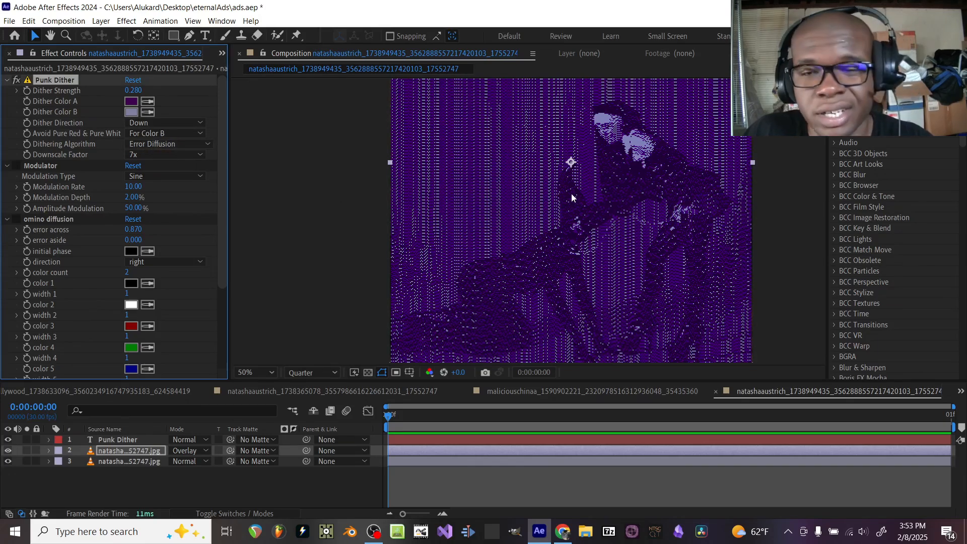
Set the overlay copy's Dither Color B to blue 0000DD and its dither direction to Left
{"action": "left_click", "coordinate": [134, 110]}
{"action": "left_click", "coordinate": [724, 217]}
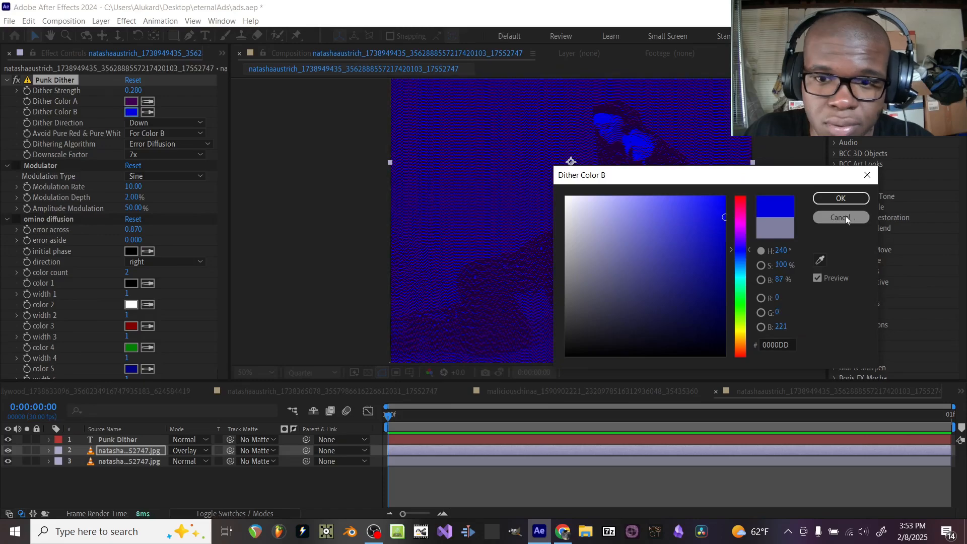
{"action": "left_click", "coordinate": [826, 199]}
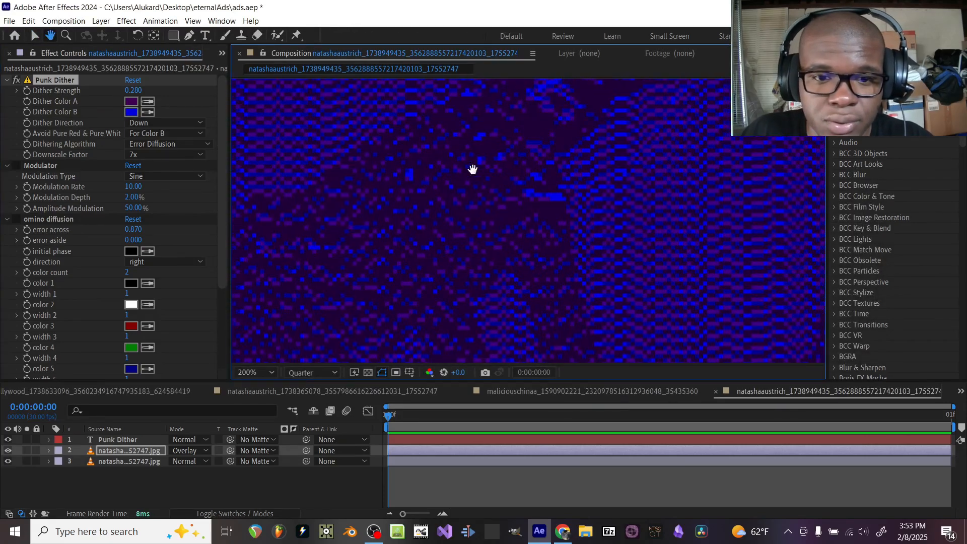
{"action": "scroll", "coordinate": [557, 249], "scroll_direction": "down", "scroll_amount": 2}
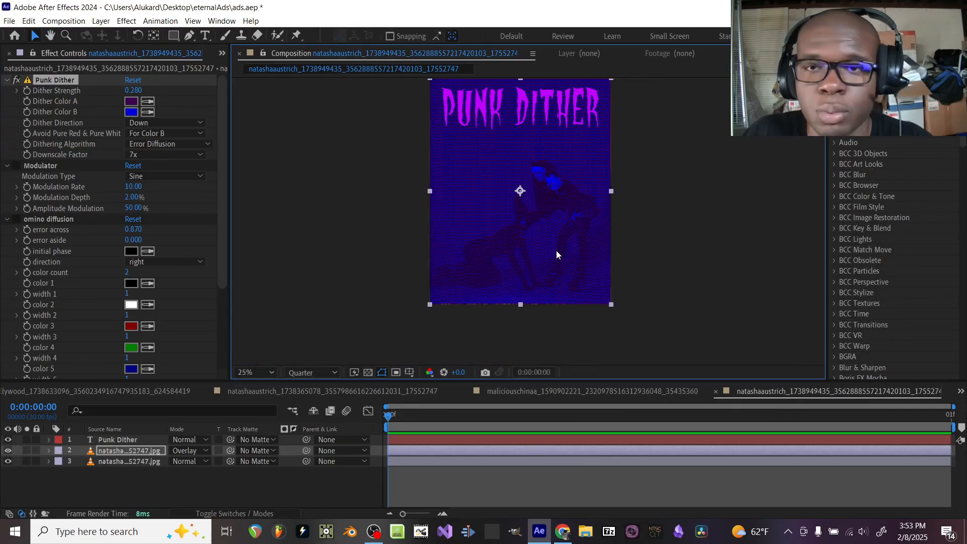
{"action": "scroll", "coordinate": [536, 237], "scroll_direction": "up", "scroll_amount": 4}
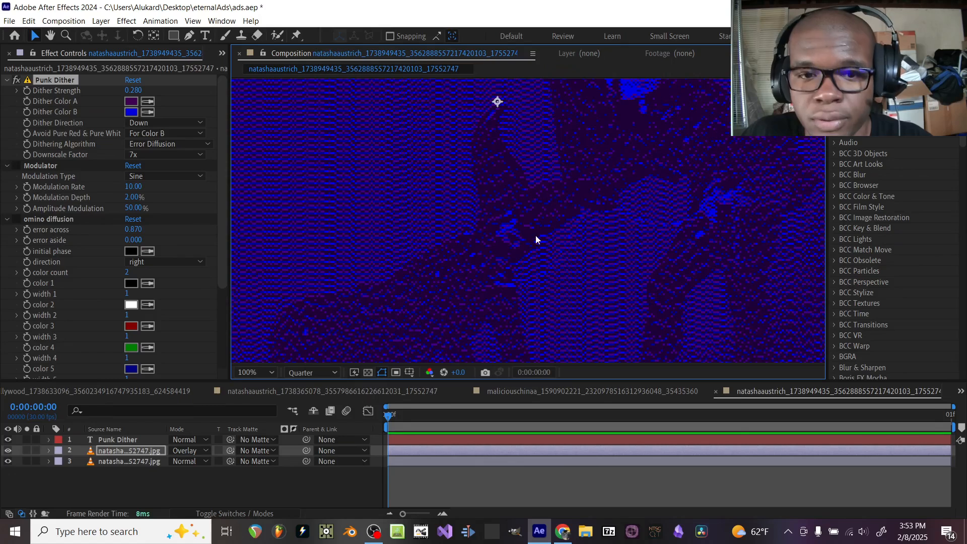
{"action": "left_click", "coordinate": [164, 124]}
{"action": "left_click", "coordinate": [161, 159]}
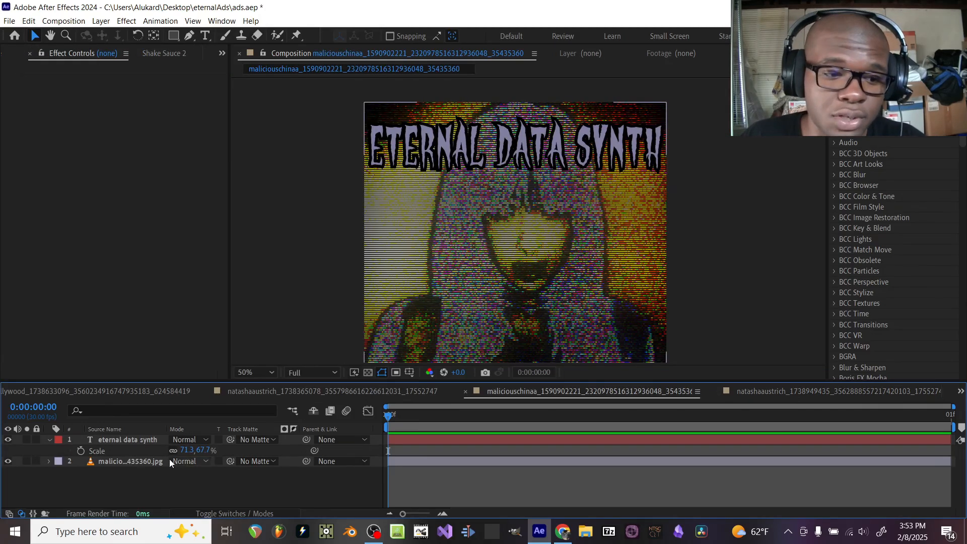
Select the photo layer in the Eternal Data Synth composition and collapse the expanded text layer property and effect settings
{"action": "left_click", "coordinate": [121, 461]}
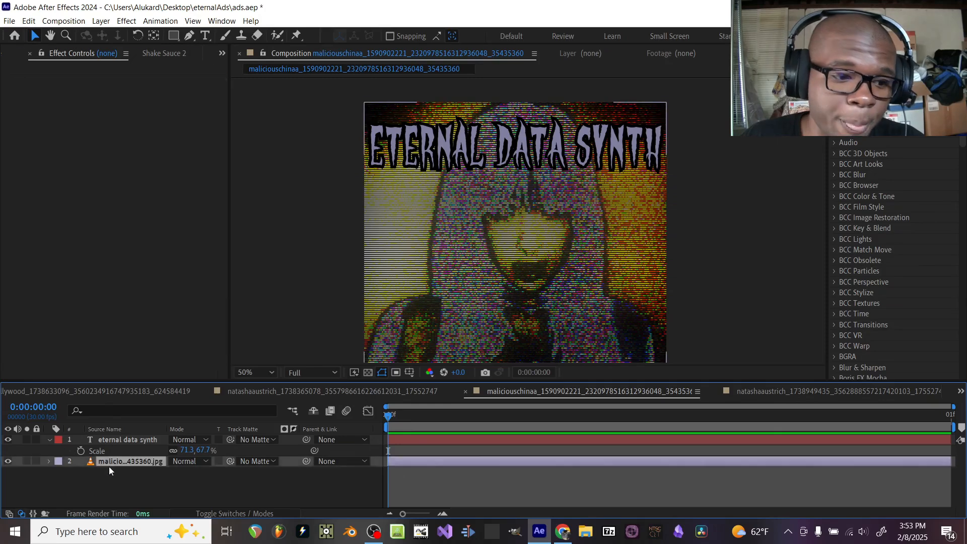
{"action": "left_click", "coordinate": [49, 440]}
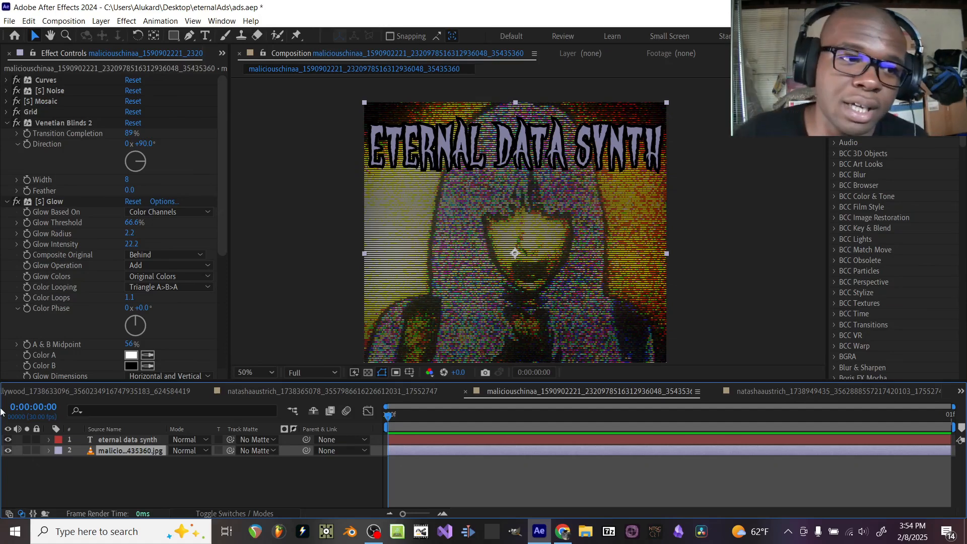
{"action": "left_click", "coordinate": [6, 123]}
{"action": "left_click", "coordinate": [6, 134]}
{"action": "left_click", "coordinate": [6, 144]}
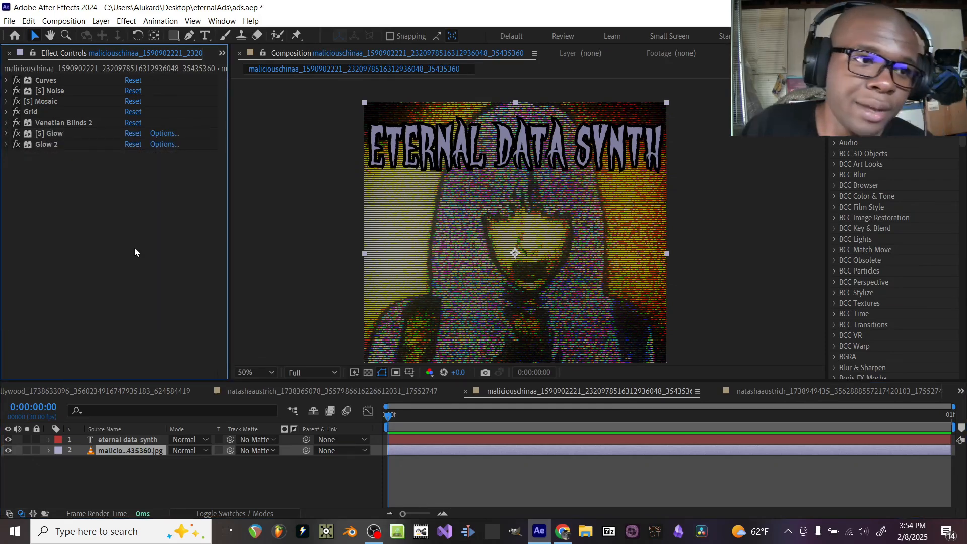
Examine the scanline and noise texture across the Eternal Data Synth portrait at different magnifications
{"action": "scroll", "coordinate": [503, 298], "scroll_direction": "up", "scroll_amount": 2}
{"action": "scroll", "coordinate": [503, 298], "scroll_direction": "down", "scroll_amount": 2}
{"action": "left_click_drag", "start_coordinate": [503, 298], "coordinate": [527, 298]}
{"action": "scroll", "coordinate": [526, 224], "scroll_direction": "up", "scroll_amount": 1}
{"action": "left_click_drag", "start_coordinate": [507, 246], "coordinate": [505, 327]}
{"action": "left_click_drag", "start_coordinate": [503, 230], "coordinate": [505, 168]}
{"action": "scroll", "coordinate": [509, 268], "scroll_direction": "down", "scroll_amount": 1}
{"action": "left_click_drag", "start_coordinate": [542, 249], "coordinate": [563, 331]}
{"action": "scroll", "coordinate": [559, 266], "scroll_direction": "up", "scroll_amount": 1}
{"action": "left_click_drag", "start_coordinate": [552, 247], "coordinate": [585, 310]}
{"action": "scroll", "coordinate": [571, 283], "scroll_direction": "down", "scroll_amount": 1}
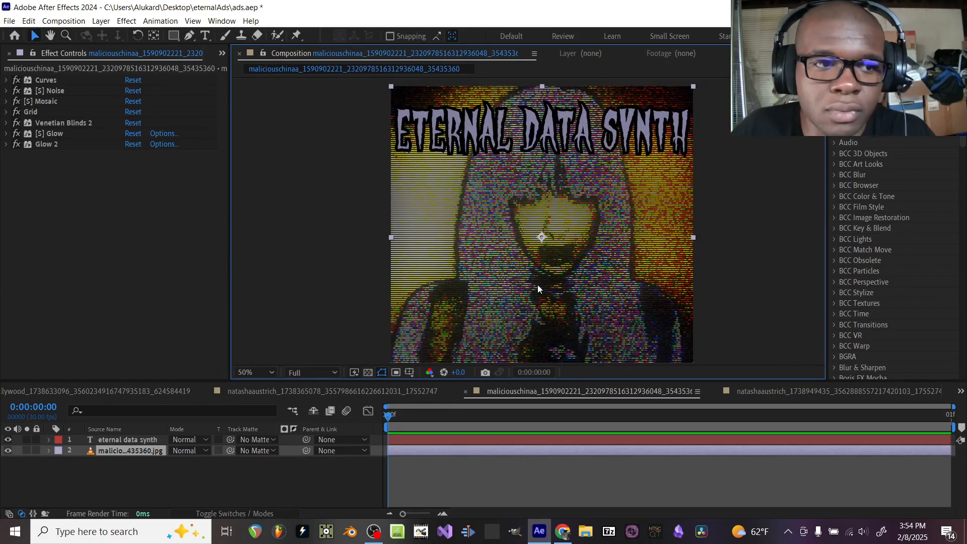
Reshape the RGB curve of the portrait's Curves effect, raising the shadow point and pulling the highlight point down and outward
{"action": "left_click", "coordinate": [6, 80]}
{"action": "mouse_move", "coordinate": [170, 208]}
{"action": "left_mouse_down"}
{"action": "mouse_move", "coordinate": [109, 166]}
{"action": "mouse_move", "coordinate": [155, 191]}
{"action": "mouse_move", "coordinate": [163, 208]}
{"action": "left_mouse_up"}
{"action": "left_click_drag", "start_coordinate": [69, 236], "coordinate": [41, 220]}
{"action": "scroll", "coordinate": [378, 246], "scroll_direction": "up", "scroll_amount": 1}
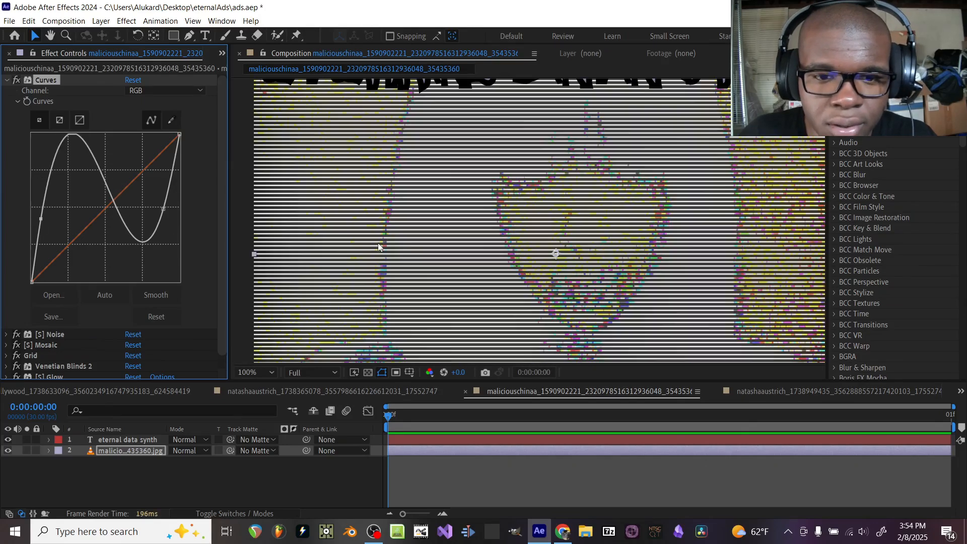
{"action": "scroll", "coordinate": [239, 234], "scroll_direction": "down", "scroll_amount": 1}
{"action": "left_click_drag", "start_coordinate": [164, 208], "coordinate": [174, 220]}
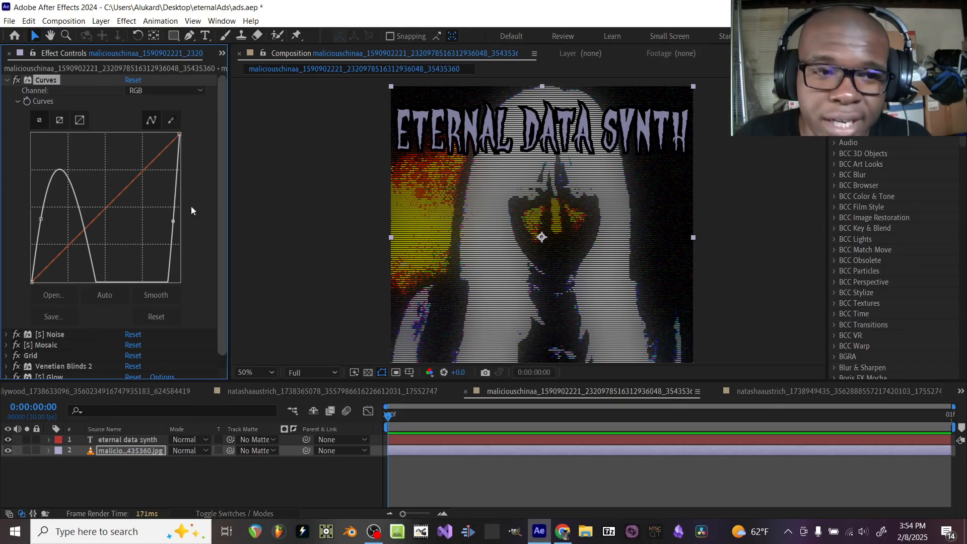
Compare the portrait with Curves off and on, and reset the Curves effect to its defaults
{"action": "left_click", "coordinate": [16, 81]}
{"action": "left_click", "coordinate": [16, 81]}
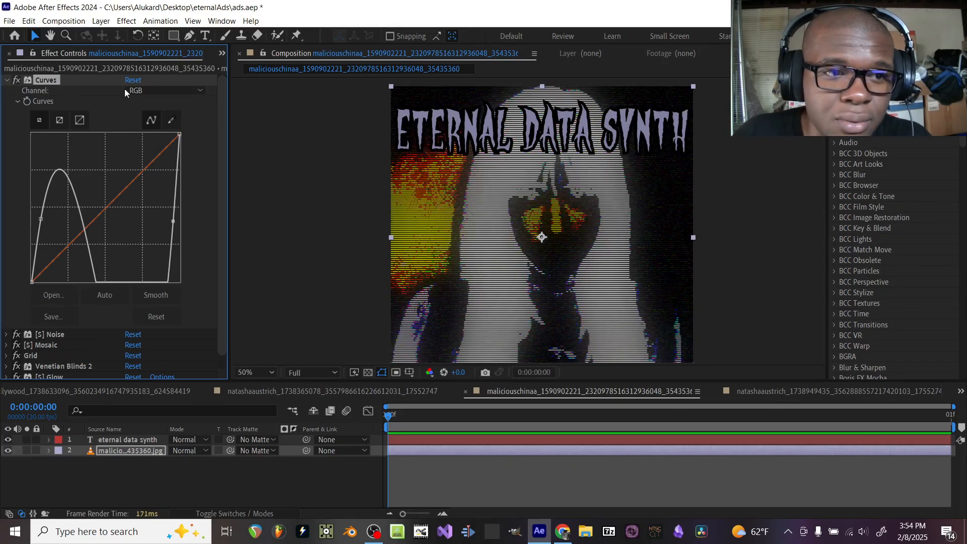
{"action": "left_click", "coordinate": [133, 80]}
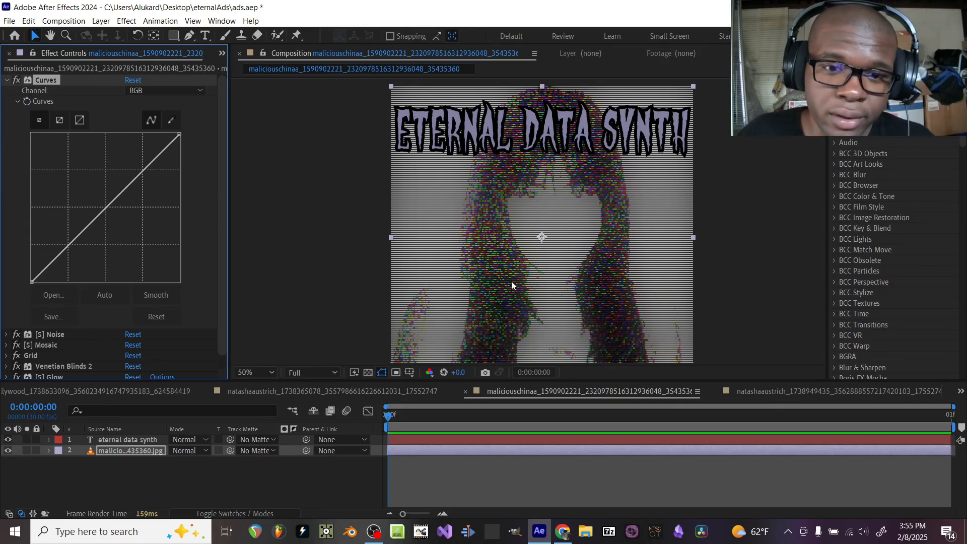
{"action": "scroll", "coordinate": [131, 286], "scroll_direction": "down", "scroll_amount": 1}
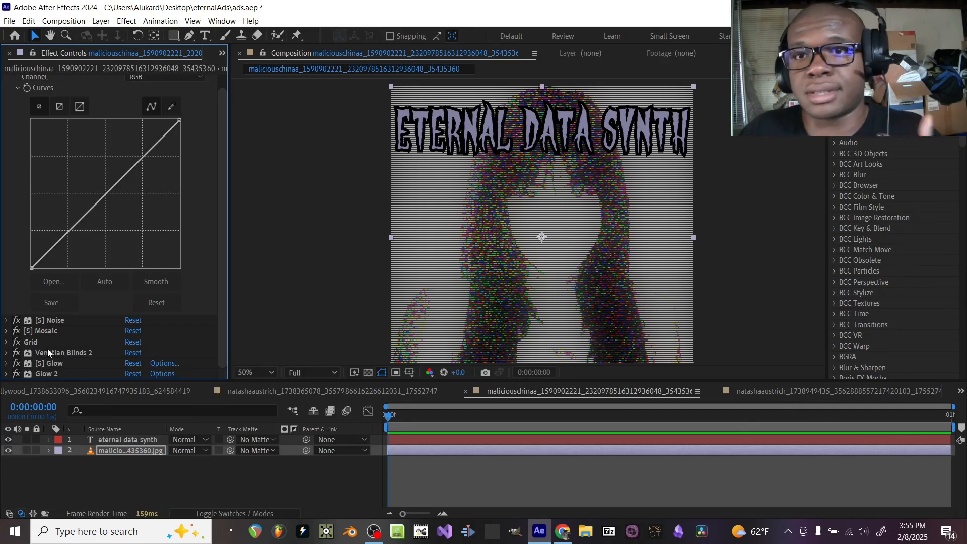
Open the Eternal Statik Synth composition and select its photo layer to show the layer's effects
{"action": "left_click", "coordinate": [379, 394]}
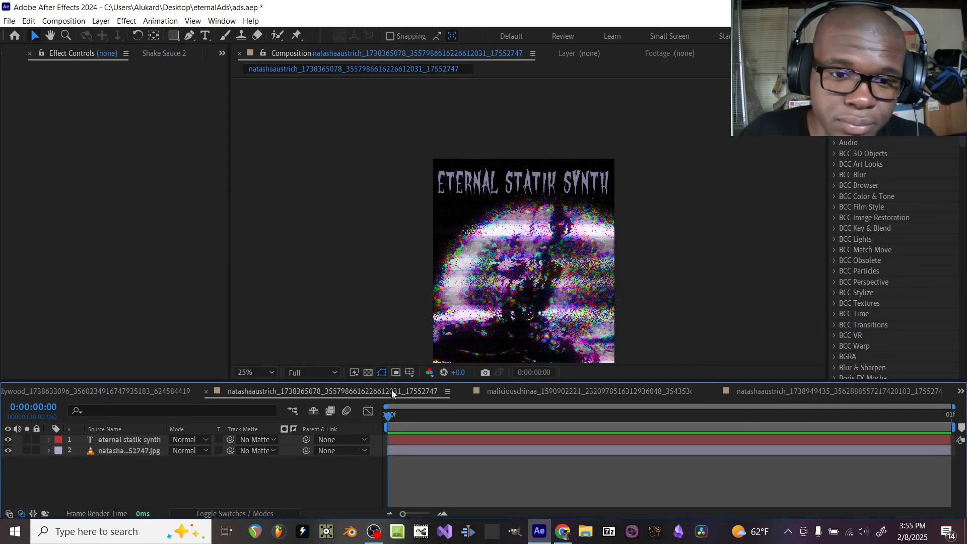
{"action": "left_click_drag", "start_coordinate": [490, 308], "coordinate": [490, 270]}
{"action": "scroll", "coordinate": [491, 271], "scroll_direction": "up", "scroll_amount": 2}
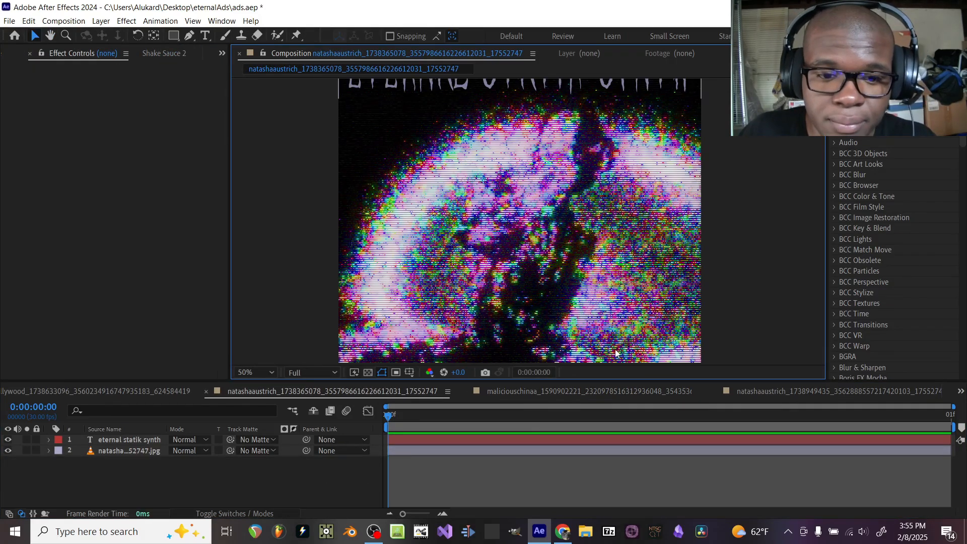
{"action": "left_click", "coordinate": [513, 451]}
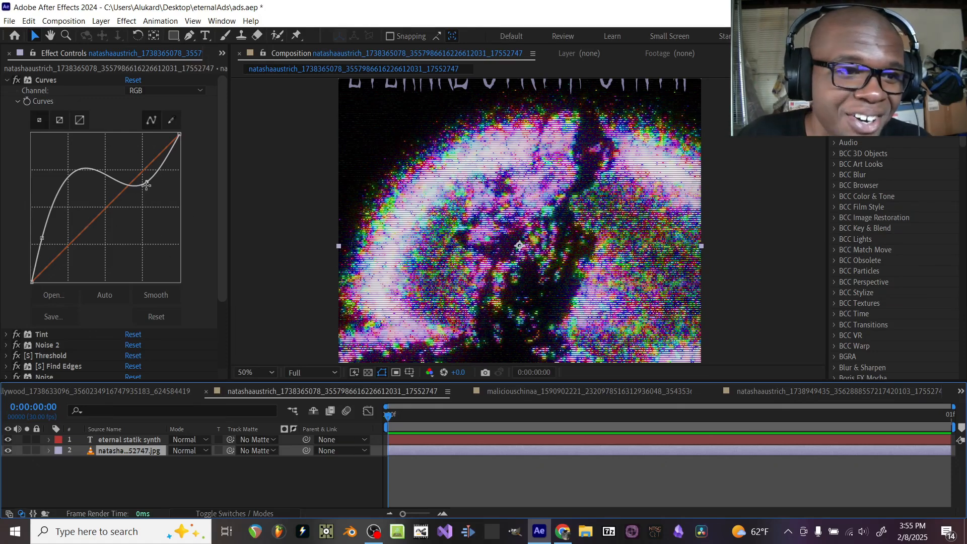
Try several RGB curve shapes on the photo, leaving the shadow point above the diagonal and the highlight point near it
{"action": "left_click_drag", "start_coordinate": [147, 182], "coordinate": [159, 206]}
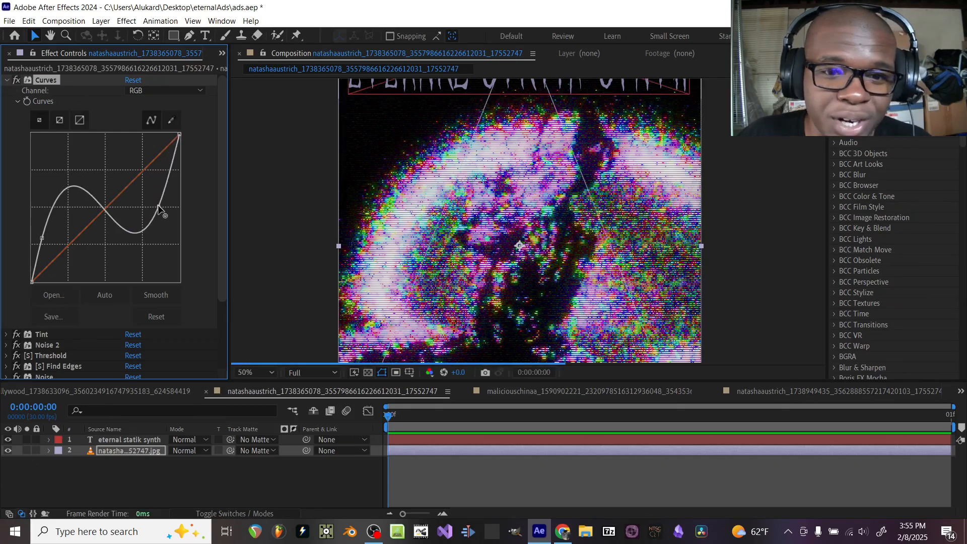
{"action": "scroll", "coordinate": [442, 207], "scroll_direction": "down", "scroll_amount": 2}
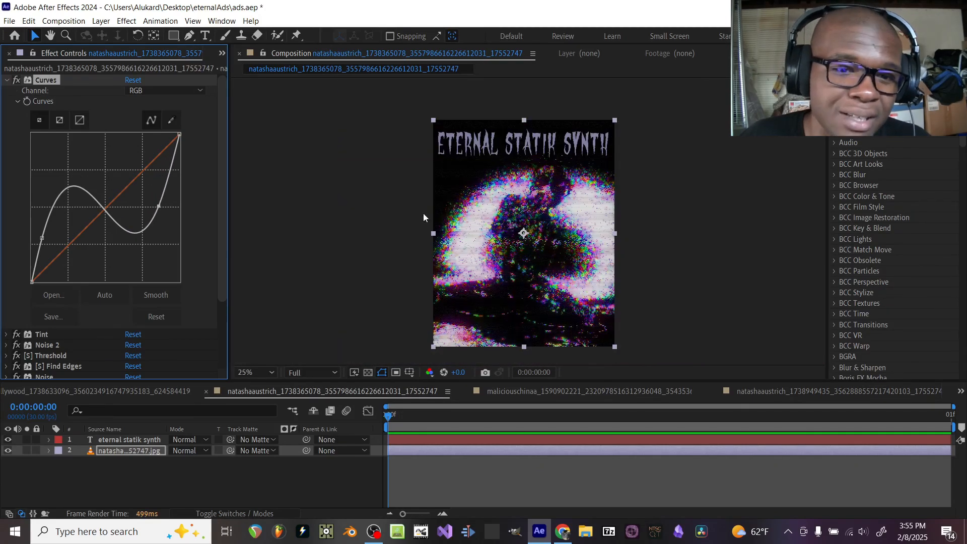
{"action": "scroll", "coordinate": [373, 244], "scroll_direction": "up", "scroll_amount": 2}
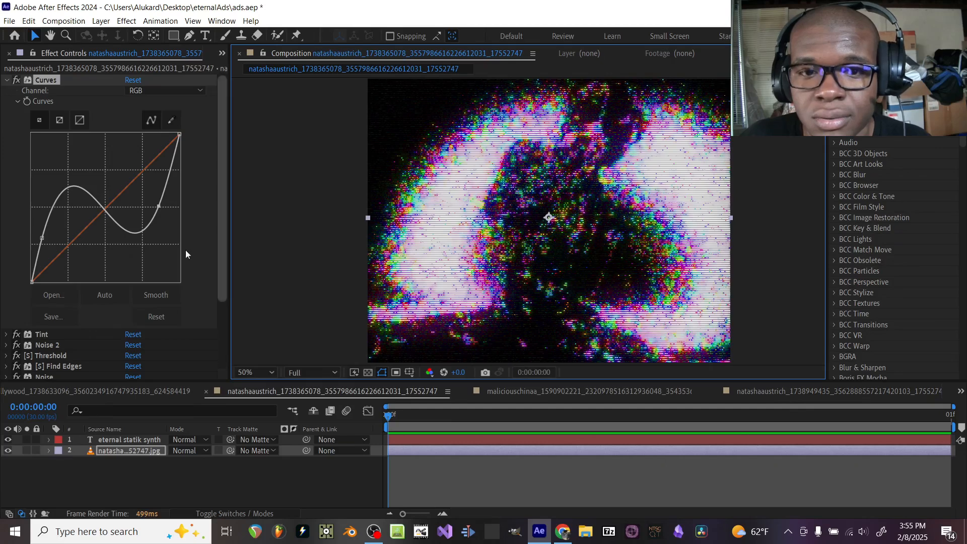
{"action": "left_click_drag", "start_coordinate": [41, 238], "coordinate": [102, 276]}
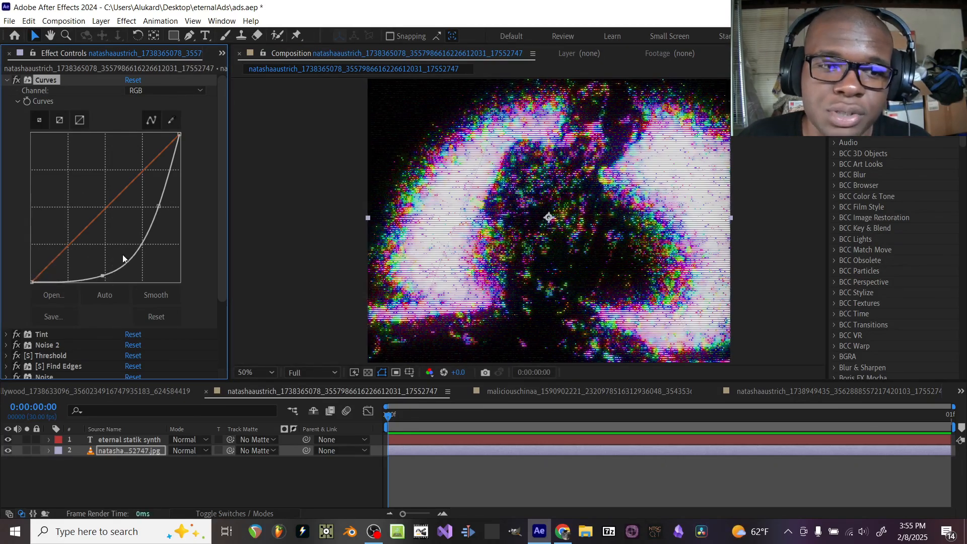
{"action": "left_click_drag", "start_coordinate": [160, 208], "coordinate": [128, 181]}
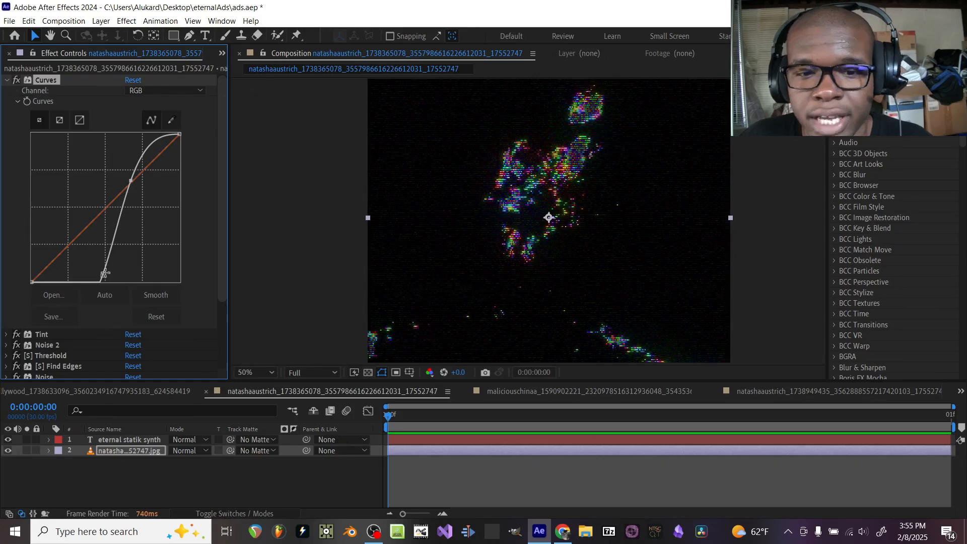
{"action": "left_click_drag", "start_coordinate": [104, 274], "coordinate": [56, 225]}
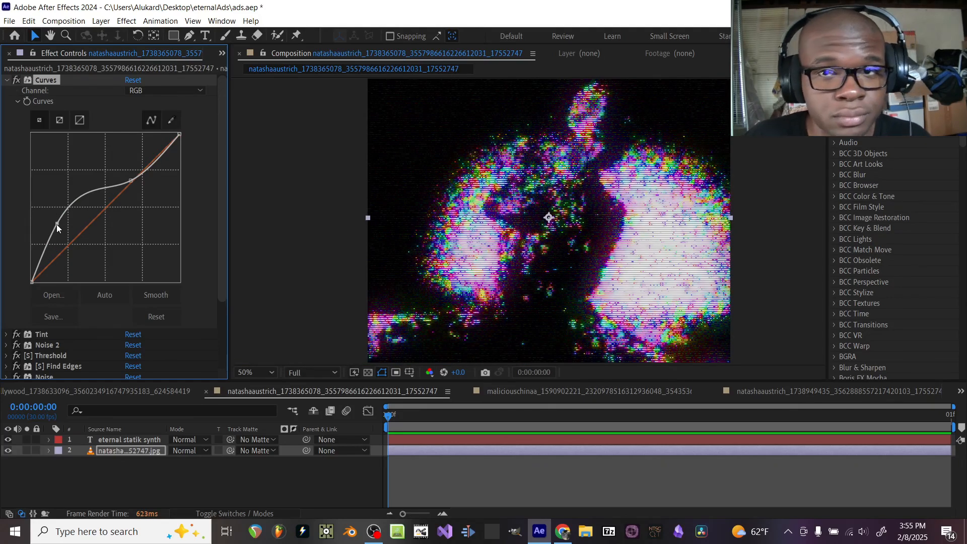
In the Eternal Purple Synth composition, reshape the RGB curve of the photo's Curves effect, raising the shadow point to just below the diagonal
{"action": "left_click", "coordinate": [165, 392]}
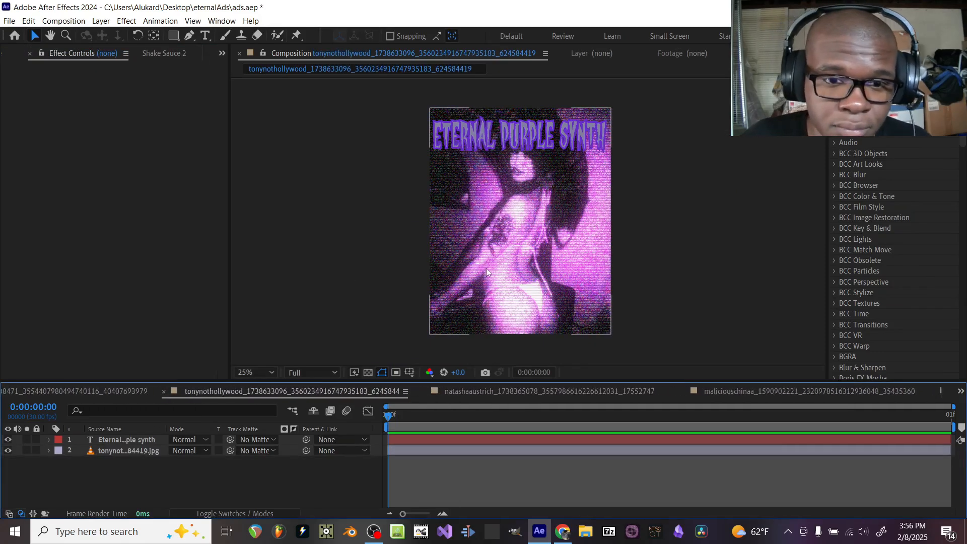
{"action": "left_click", "coordinate": [426, 451]}
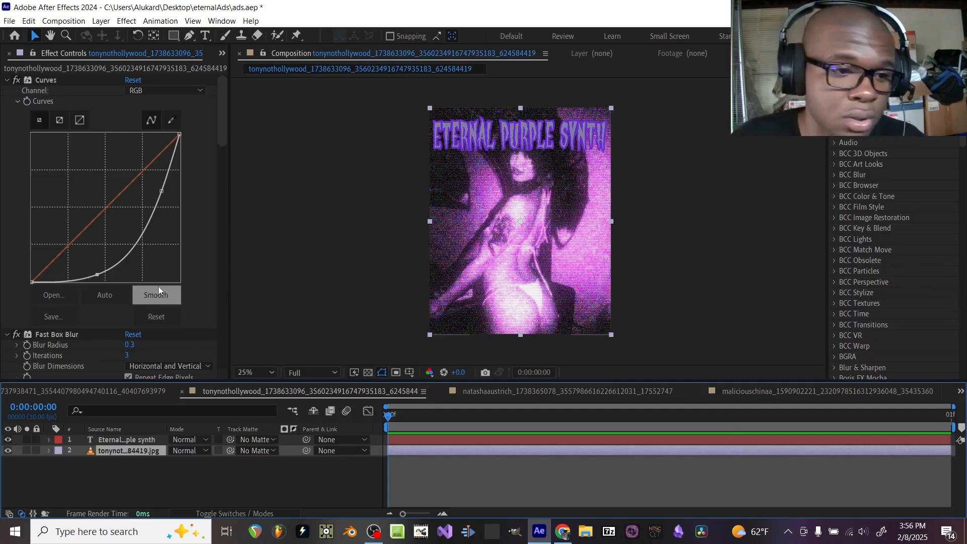
{"action": "mouse_move", "coordinate": [98, 275]}
{"action": "left_mouse_down"}
{"action": "mouse_move", "coordinate": [71, 217]}
{"action": "mouse_move", "coordinate": [106, 277]}
{"action": "left_mouse_up"}
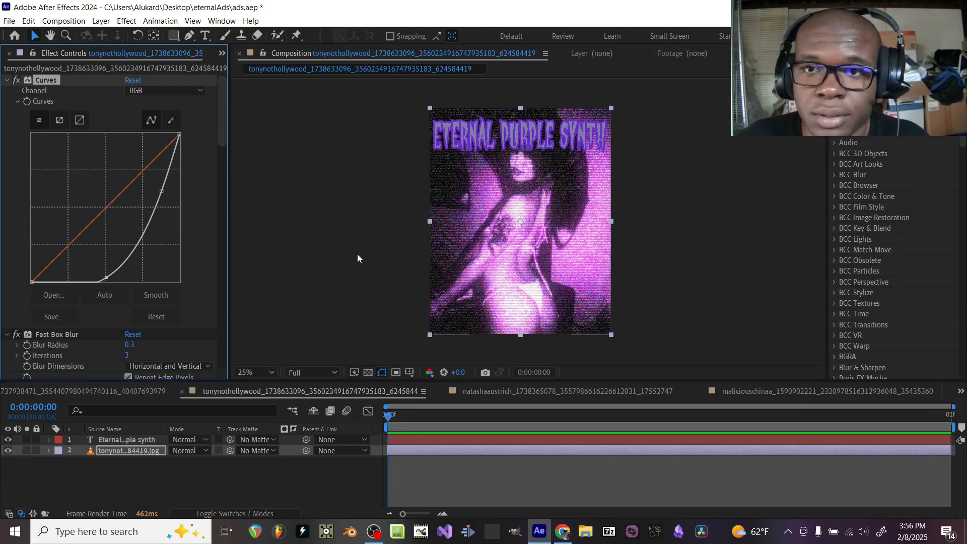
{"action": "scroll", "coordinate": [358, 253], "scroll_direction": "down", "scroll_amount": 1}
{"action": "scroll", "coordinate": [407, 249], "scroll_direction": "up", "scroll_amount": 2}
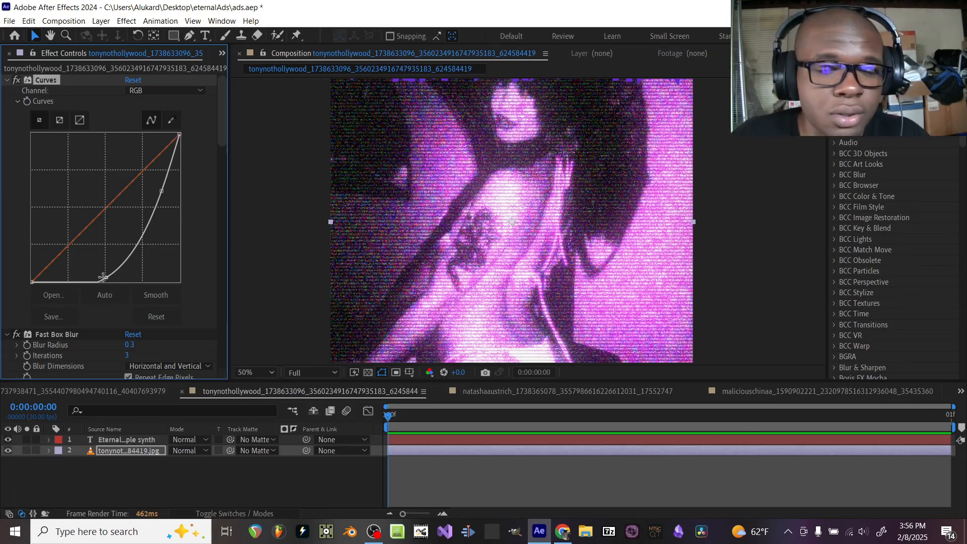
{"action": "left_click_drag", "start_coordinate": [105, 279], "coordinate": [91, 246]}
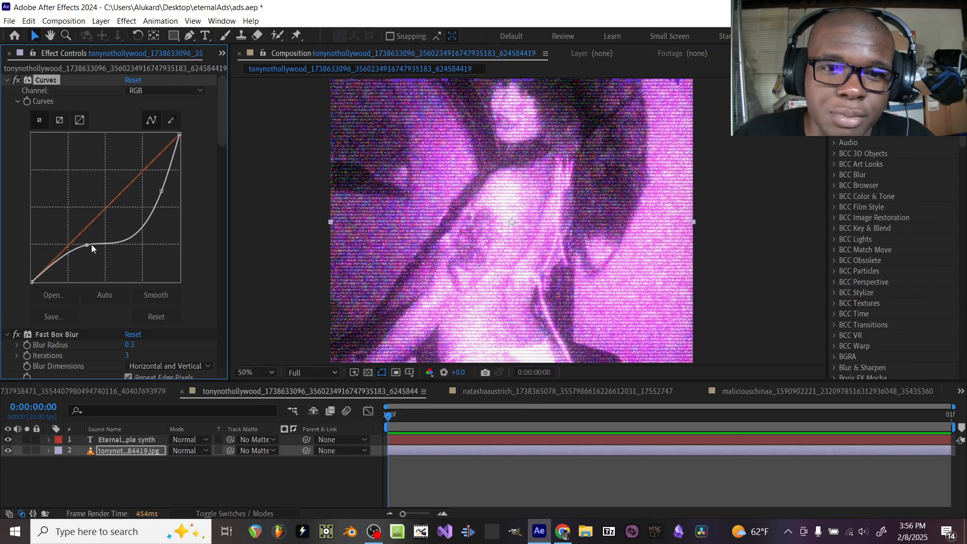
{"action": "key", "text": "comma"}
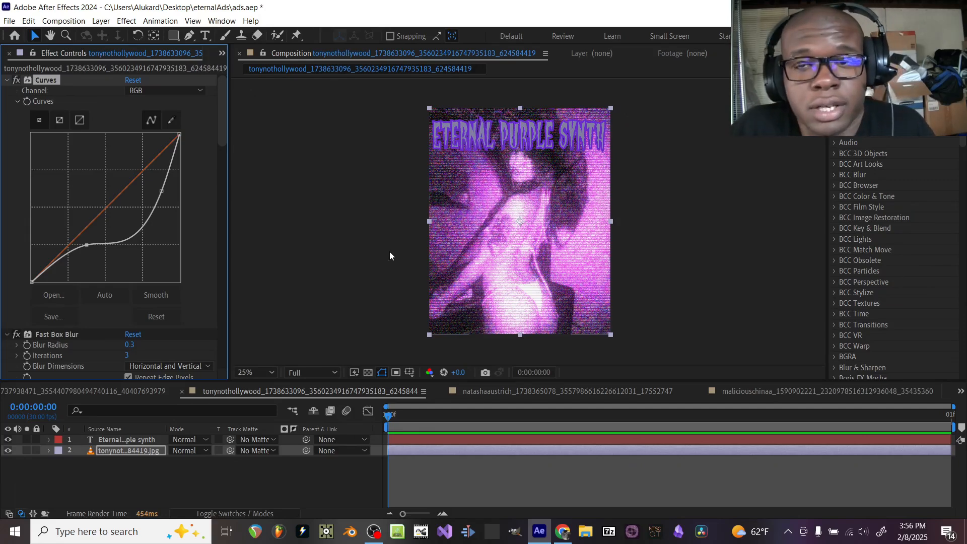
Open the Eternal Desat Synth composition, select its photo layer and expand the layer's Curves effect
{"action": "left_click", "coordinate": [141, 391]}
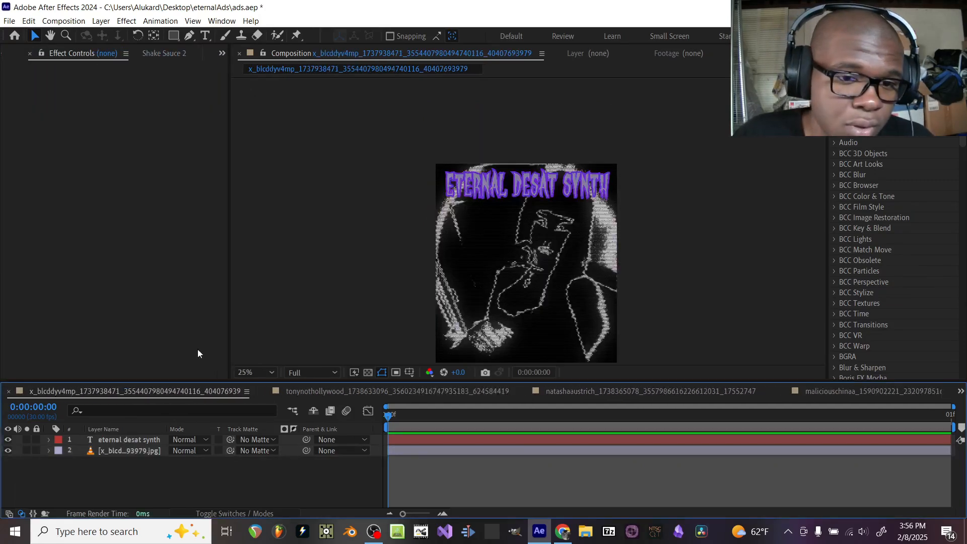
{"action": "left_click", "coordinate": [515, 264]}
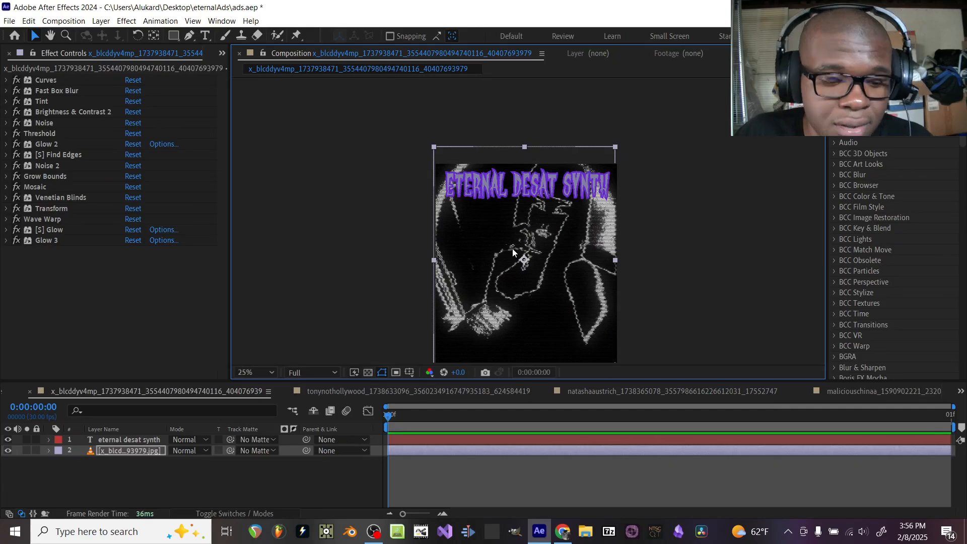
{"action": "left_click_drag", "start_coordinate": [513, 251], "coordinate": [513, 194]}
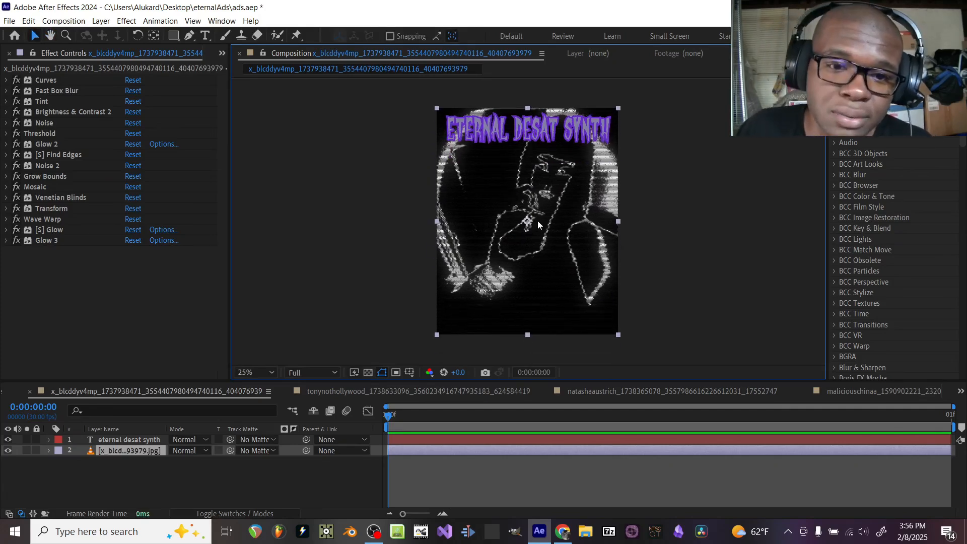
{"action": "scroll", "coordinate": [537, 221], "scroll_direction": "up", "scroll_amount": 2}
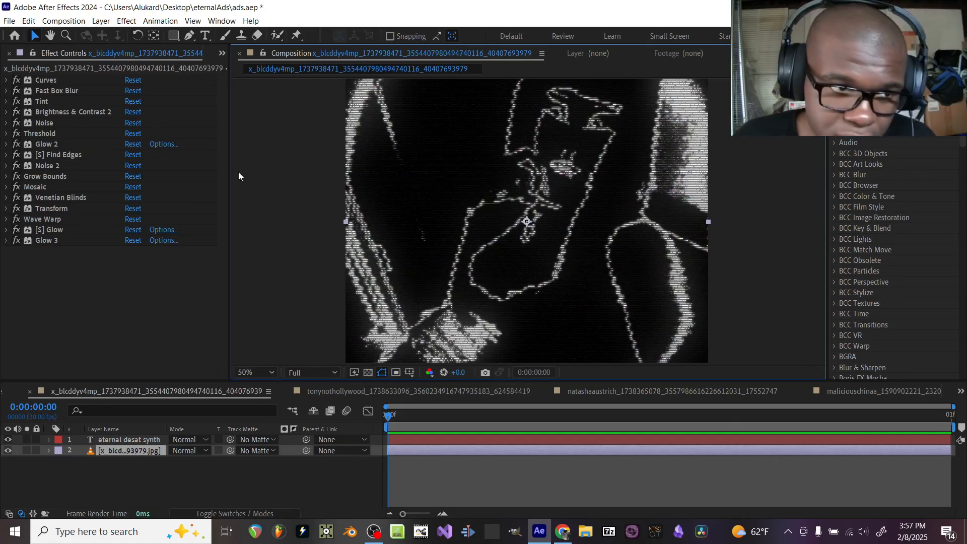
{"action": "left_click", "coordinate": [6, 80]}
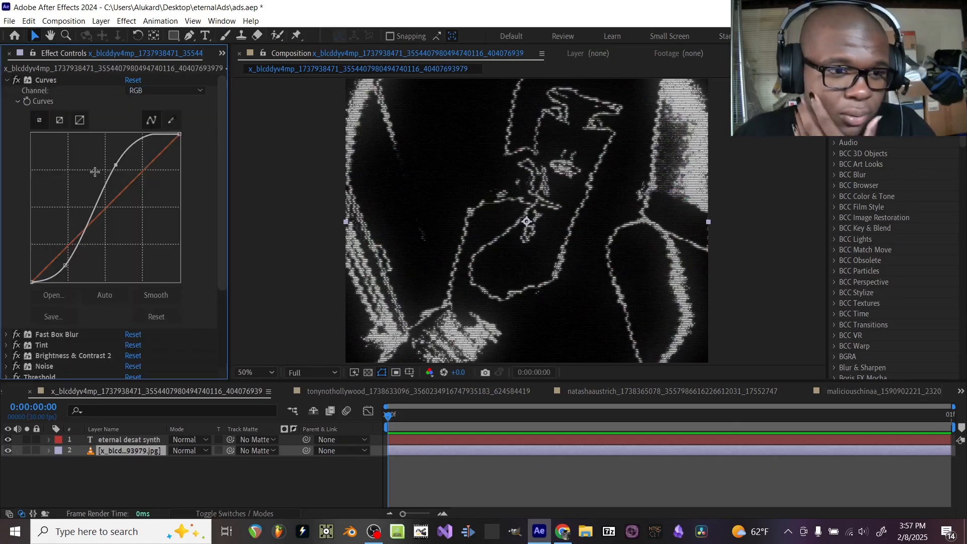
Try the upper point of the photo's RGB curve well below the diagonal, and return it above the diagonal
{"action": "left_click_drag", "start_coordinate": [116, 166], "coordinate": [142, 206]}
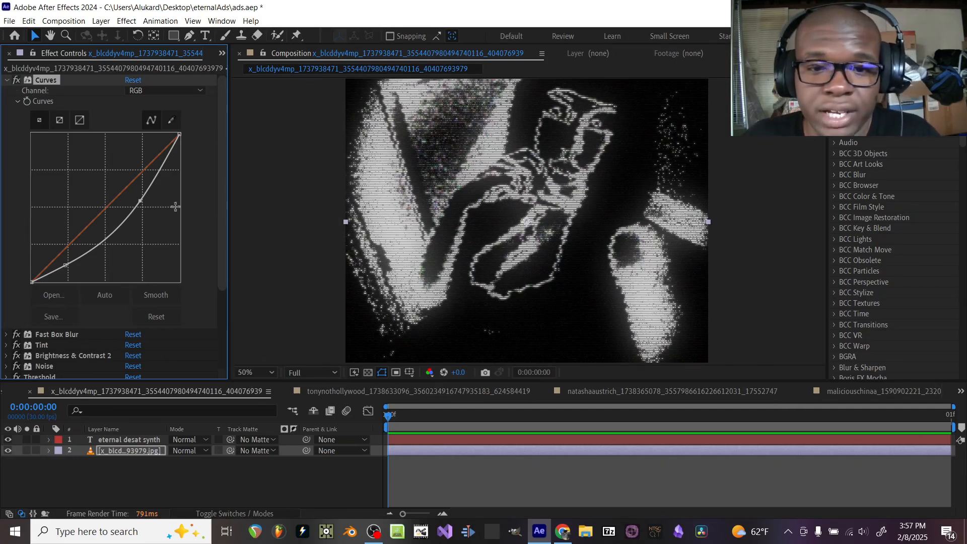
{"action": "scroll", "coordinate": [434, 182], "scroll_direction": "down", "scroll_amount": 2}
{"action": "scroll", "coordinate": [435, 180], "scroll_direction": "up", "scroll_amount": 2}
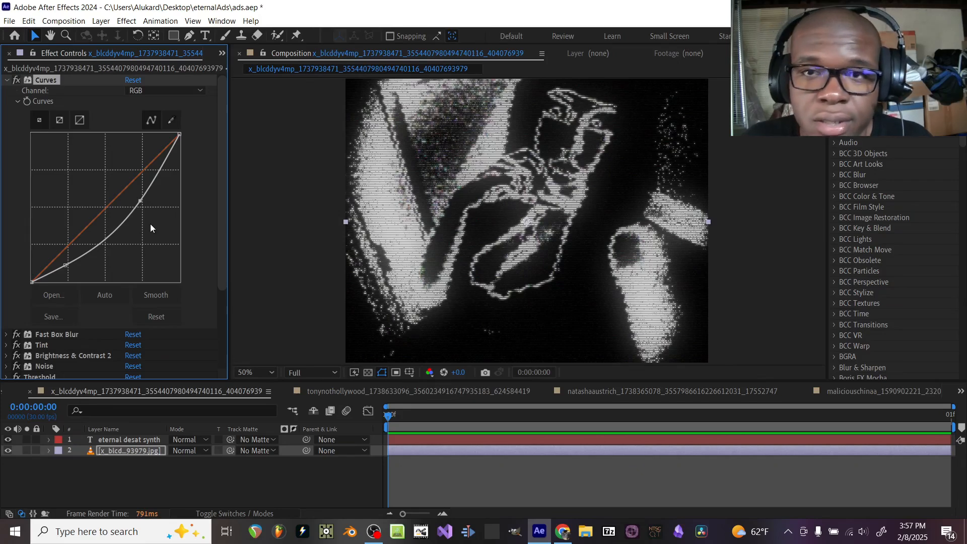
{"action": "left_click_drag", "start_coordinate": [141, 201], "coordinate": [115, 171]}
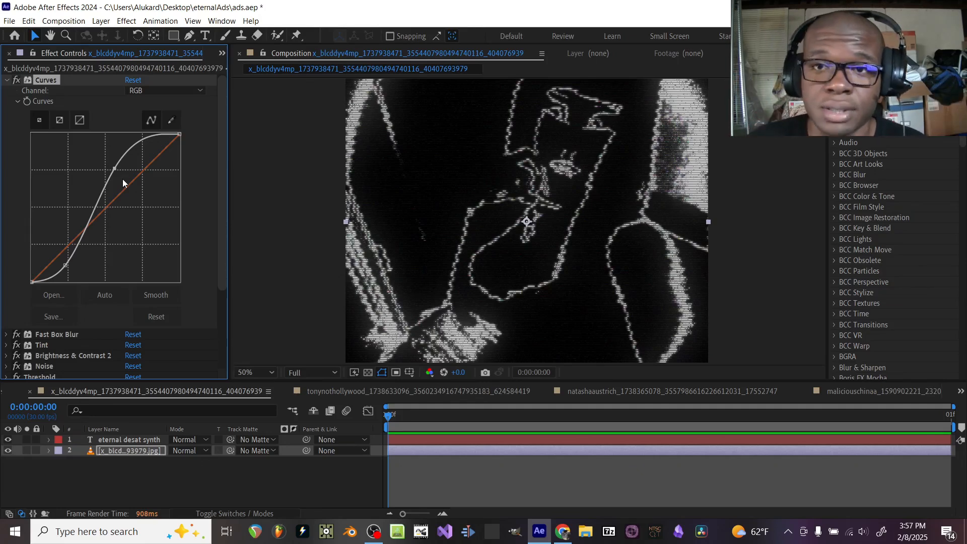
Add the Eternal Desat Synth composition to the render queue, and switch to the Punk Dither composition
{"action": "key", "text": "ctrl+m"}
{"action": "left_click", "coordinate": [180, 395]}
{"action": "left_click", "coordinate": [425, 395]}
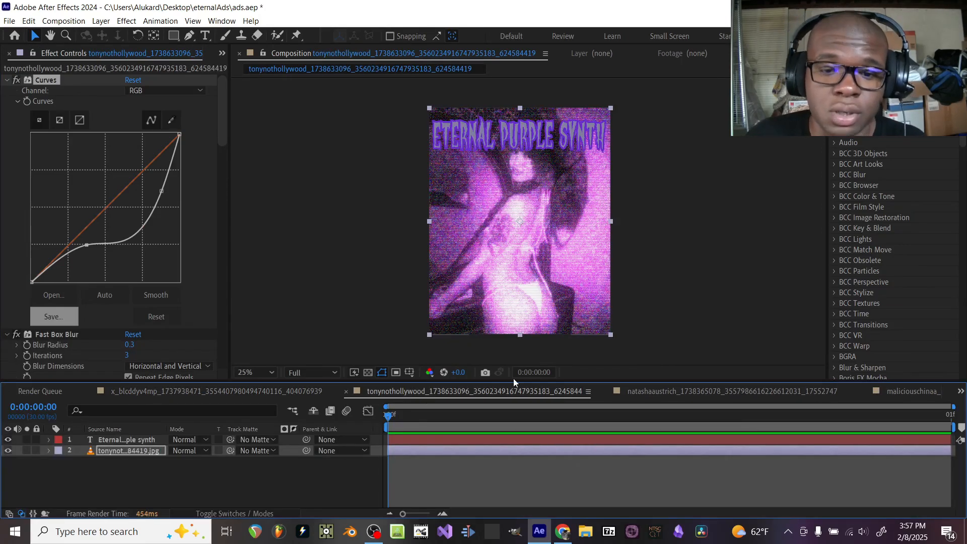
{"action": "left_click", "coordinate": [655, 391]}
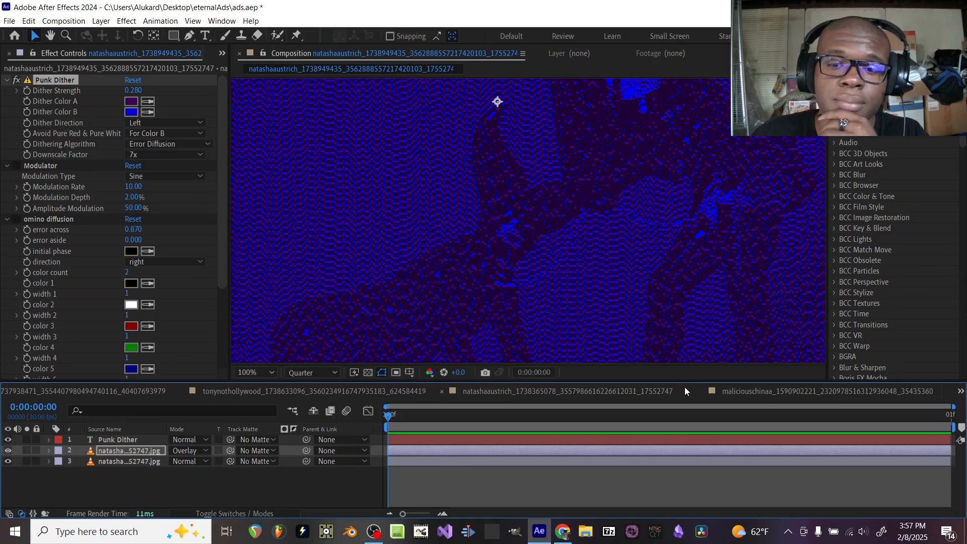
{"action": "scroll", "coordinate": [537, 282], "scroll_direction": "down", "scroll_amount": 4}
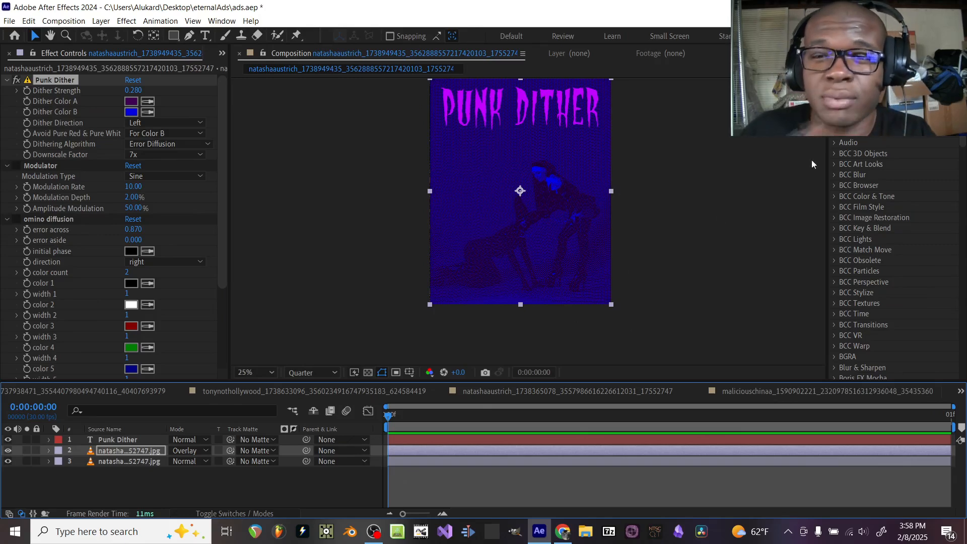
Search the effects for "eter" and apply eternalSynthController above Curves on the photo in the Eternal Statik Synth composition
{"action": "left_click", "coordinate": [889, 109]}
{"action": "type", "text": "eter"}
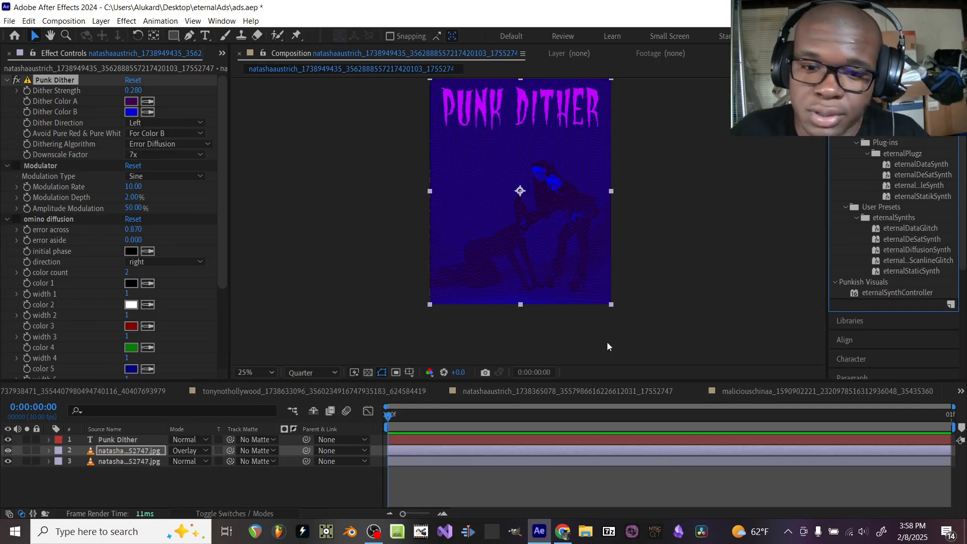
{"action": "left_click", "coordinate": [536, 385]}
{"action": "left_click_drag", "start_coordinate": [886, 293], "coordinate": [35, 78]}
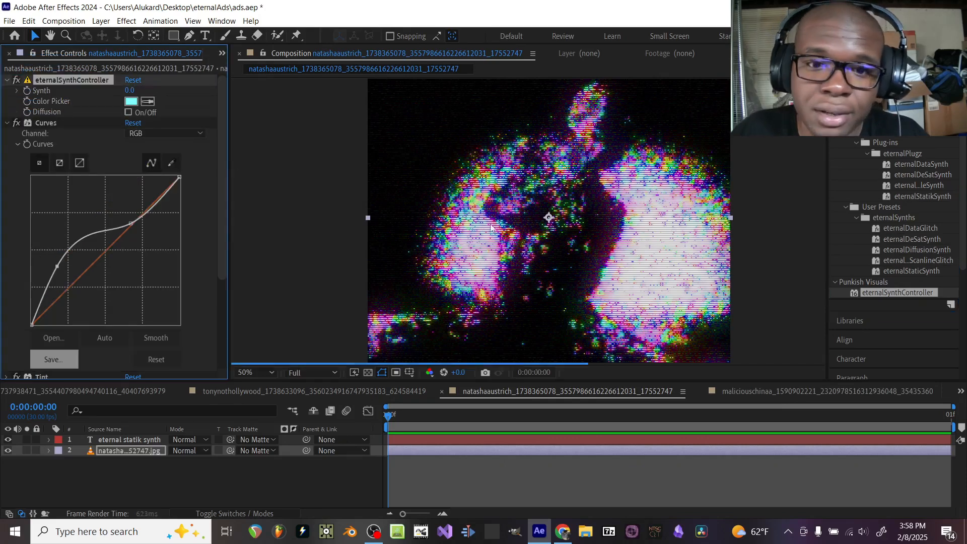
{"action": "scroll", "coordinate": [537, 240], "scroll_direction": "down", "scroll_amount": 2}
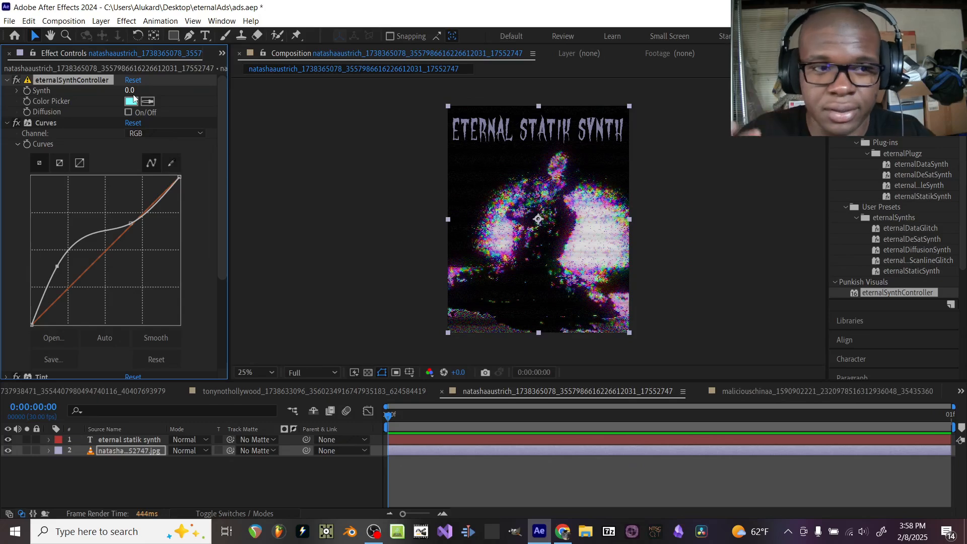
Enable Diffusion in the photo's eternalSynthController effect and examine the diffused areas up close
{"action": "left_click", "coordinate": [134, 113]}
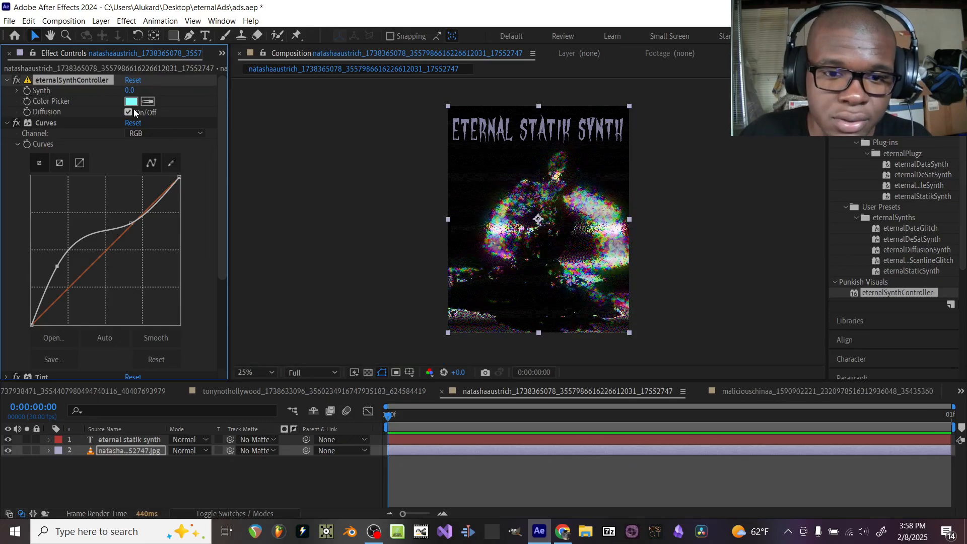
{"action": "scroll", "coordinate": [550, 233], "scroll_direction": "up", "scroll_amount": 2}
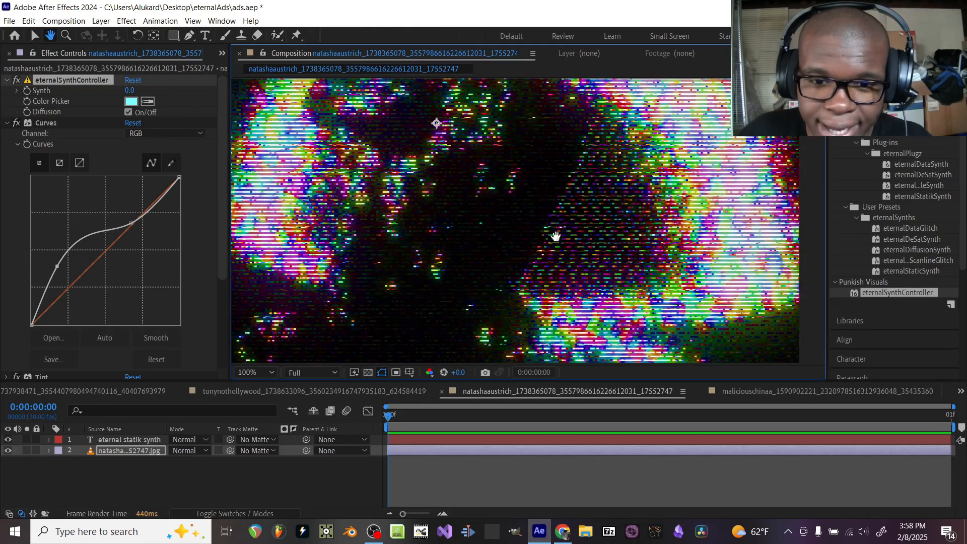
{"action": "scroll", "coordinate": [533, 227], "scroll_direction": "up", "scroll_amount": 1}
{"action": "scroll", "coordinate": [354, 251], "scroll_direction": "down", "scroll_amount": 3}
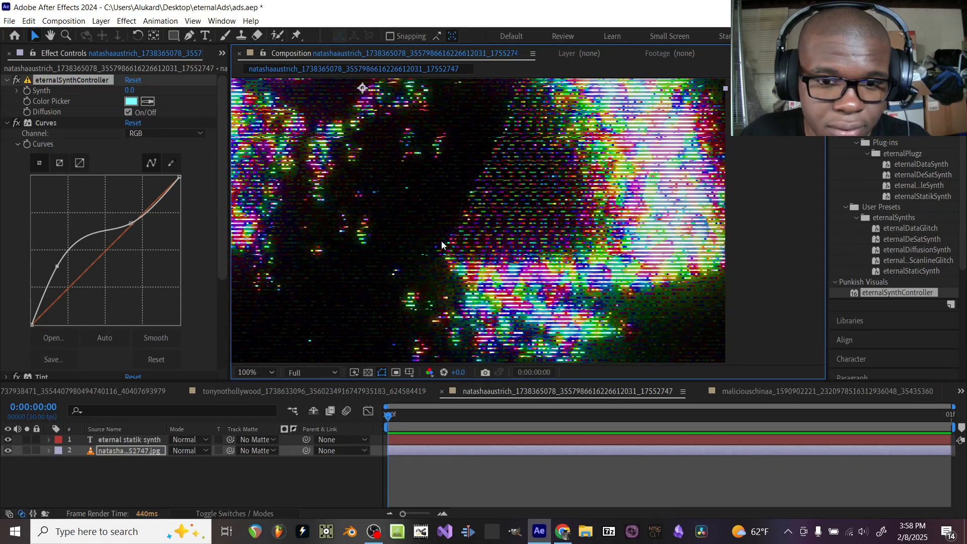
{"action": "scroll", "coordinate": [354, 251], "scroll_direction": "up", "scroll_amount": 1}
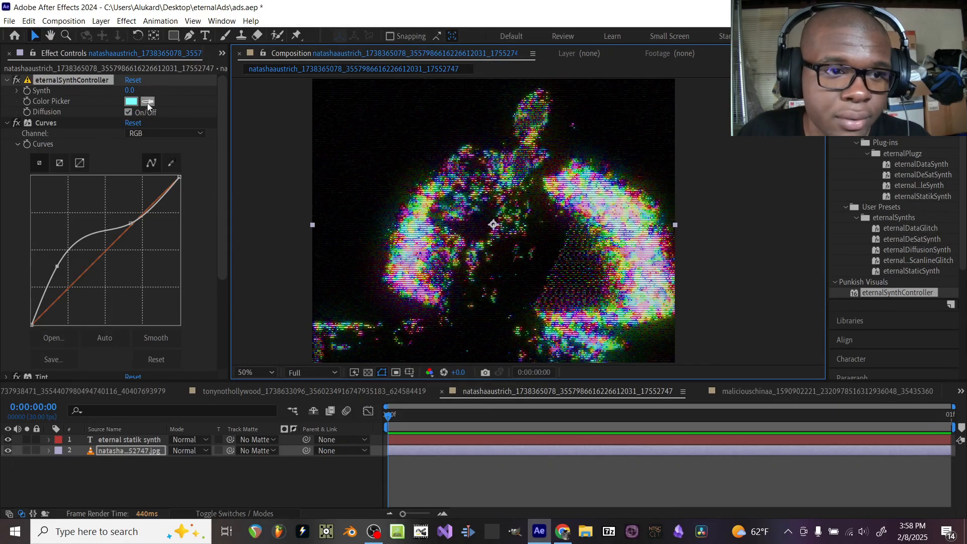
Raise the eternalSynthController's Synth value to 9 and on to 31, and switch the effect off for comparison
{"action": "left_click_drag", "start_coordinate": [129, 91], "coordinate": [132, 113]}
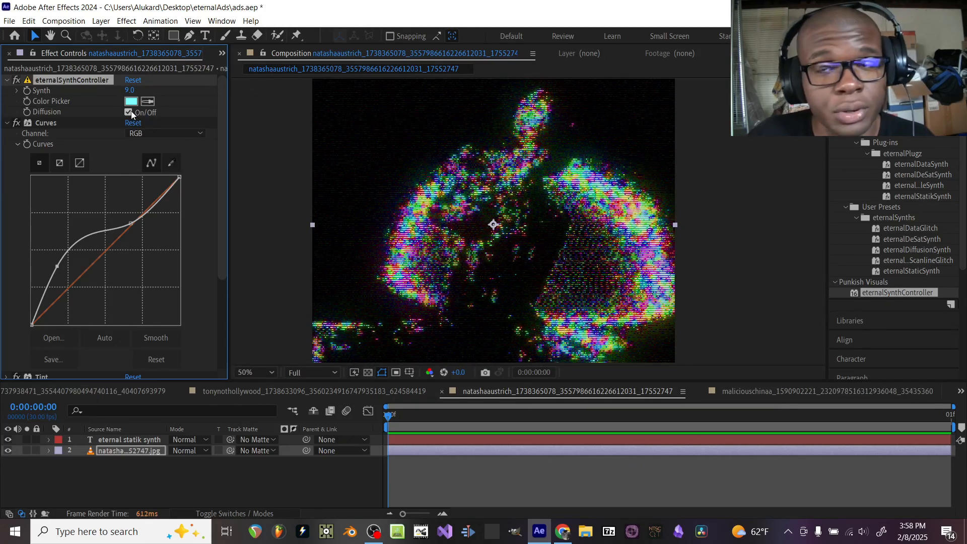
{"action": "mouse_move", "coordinate": [128, 92]}
{"action": "left_mouse_down"}
{"action": "mouse_move", "coordinate": [118, 95]}
{"action": "mouse_move", "coordinate": [130, 96]}
{"action": "left_mouse_up"}
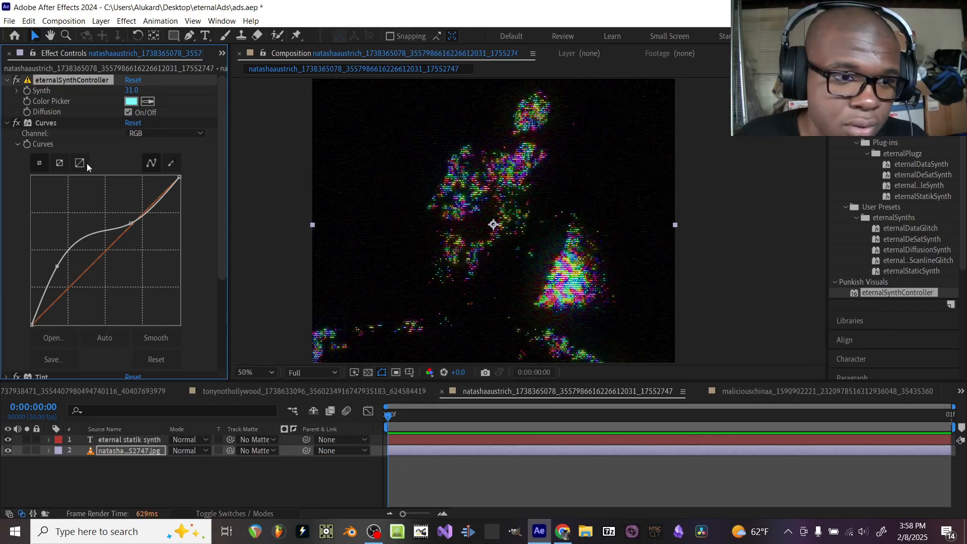
{"action": "left_click", "coordinate": [17, 79]}
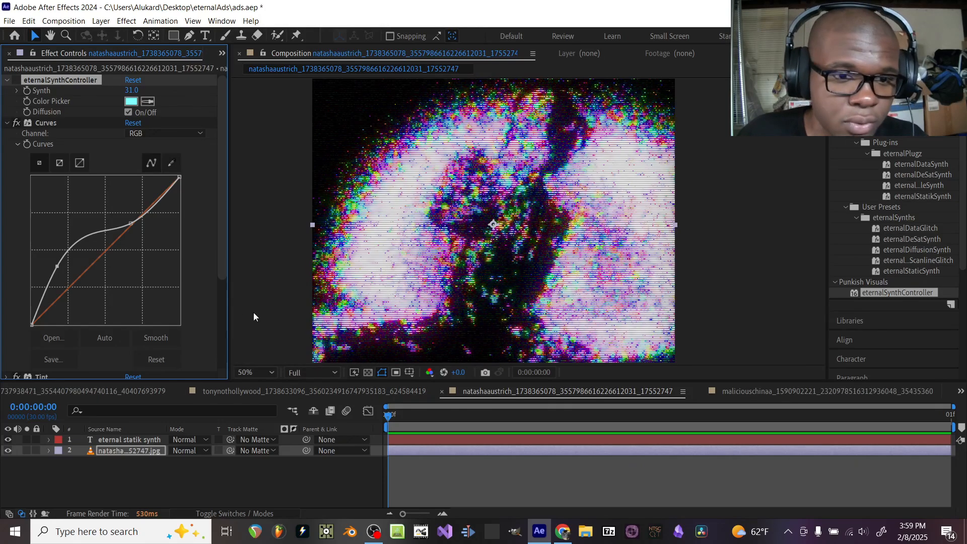
{"action": "scroll", "coordinate": [157, 52], "scroll_direction": "up", "scroll_amount": 4}
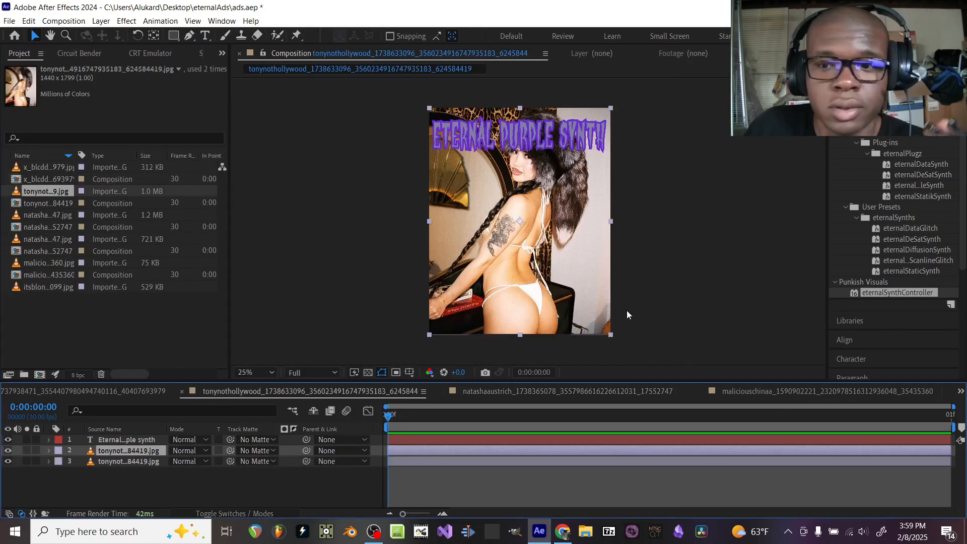
Apply eternalSynthController to the upper photo layer in the Eternal Purple Synth composition, with Diffusion on and Synth at 19
{"action": "left_click_drag", "start_coordinate": [905, 293], "coordinate": [491, 448]}
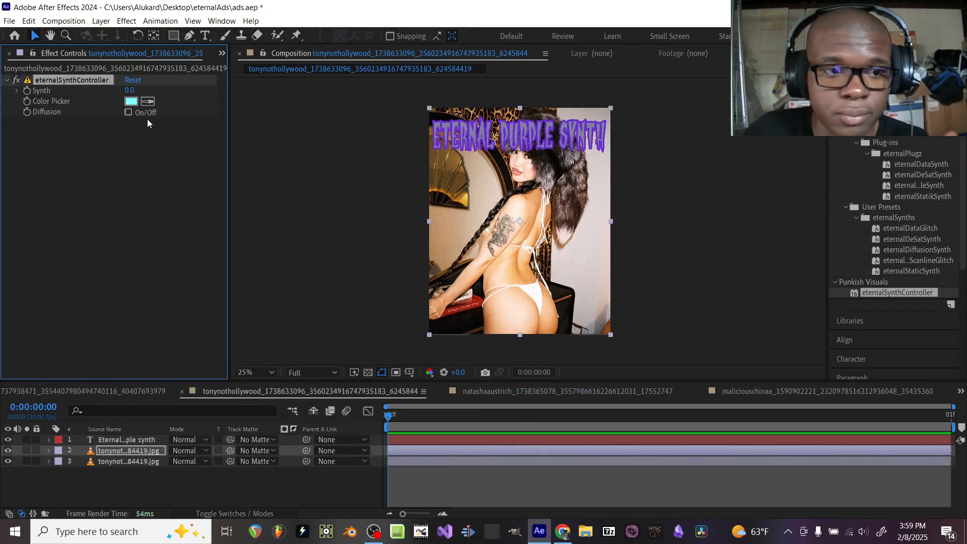
{"action": "left_click", "coordinate": [128, 112]}
{"action": "key", "text": "period"}
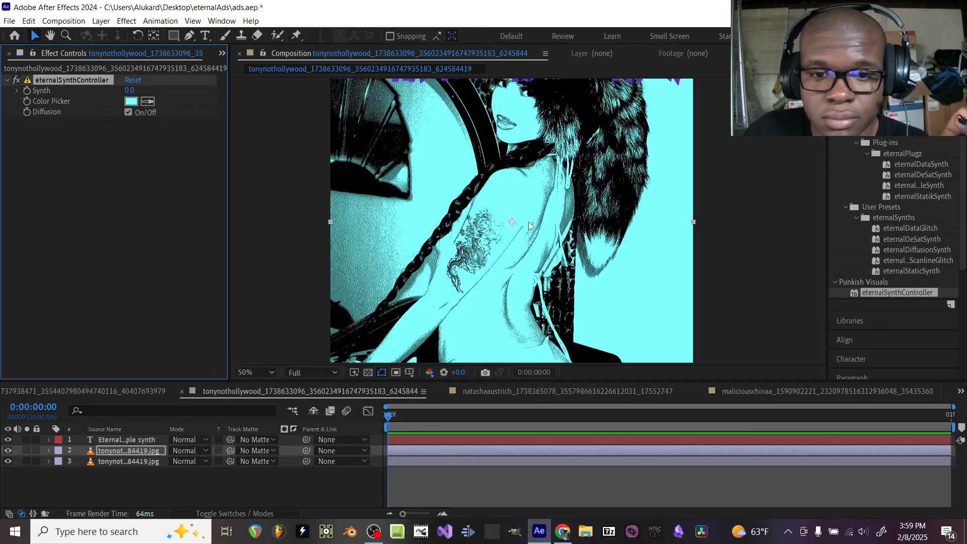
{"action": "left_click_drag", "start_coordinate": [133, 92], "coordinate": [159, 106]}
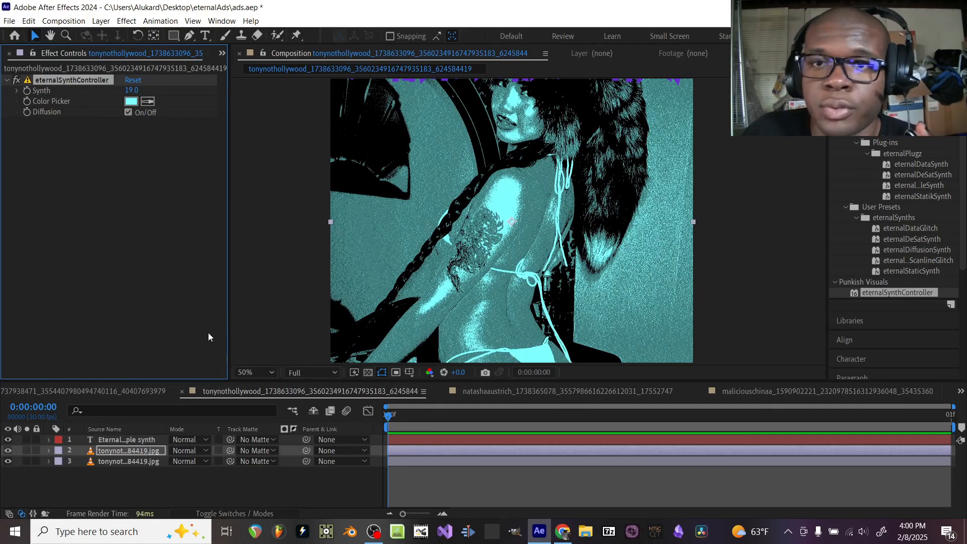
Set the upper photo layer's blending mode to Overlay and examine the blended result up close
{"action": "left_click", "coordinate": [182, 450]}
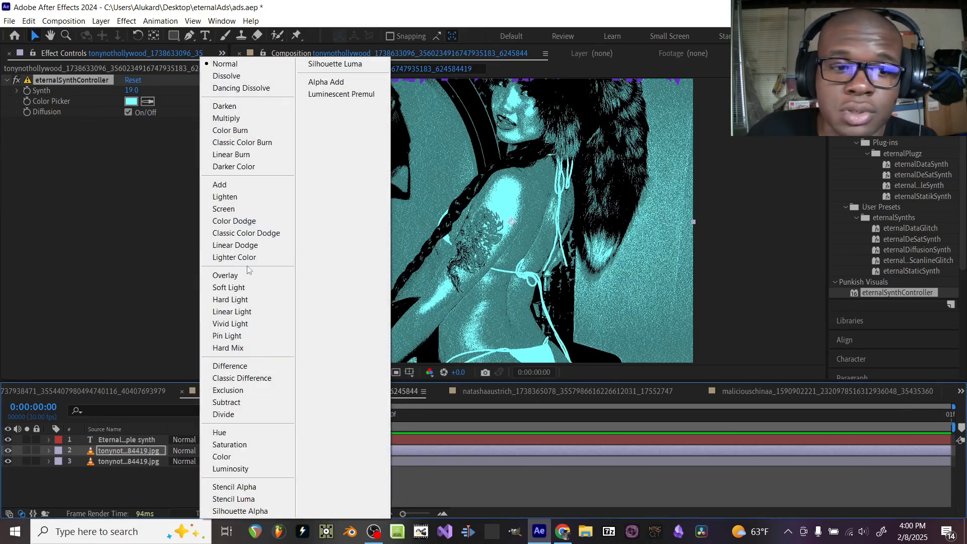
{"action": "left_click", "coordinate": [244, 276]}
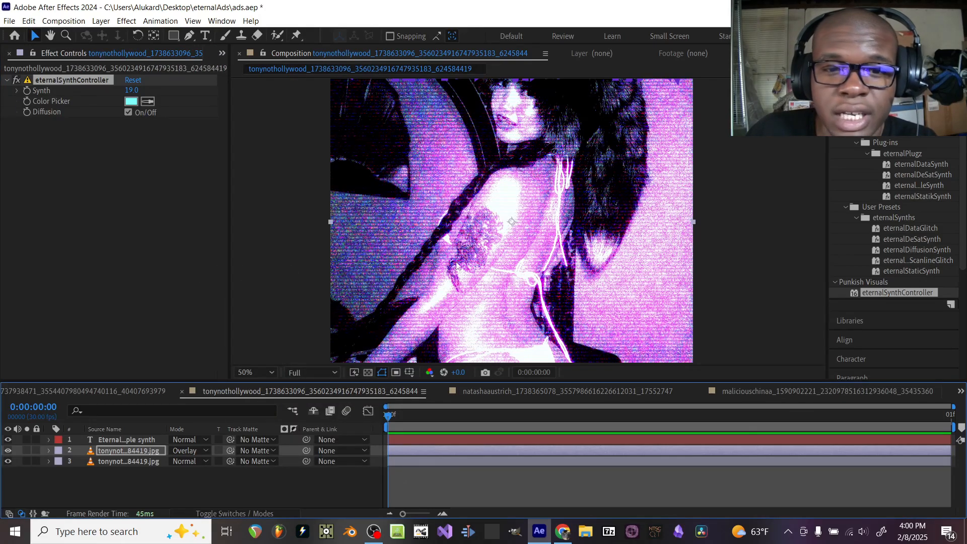
{"action": "scroll", "coordinate": [467, 247], "scroll_direction": "down", "scroll_amount": 2}
{"action": "scroll", "coordinate": [473, 245], "scroll_direction": "up", "scroll_amount": 2}
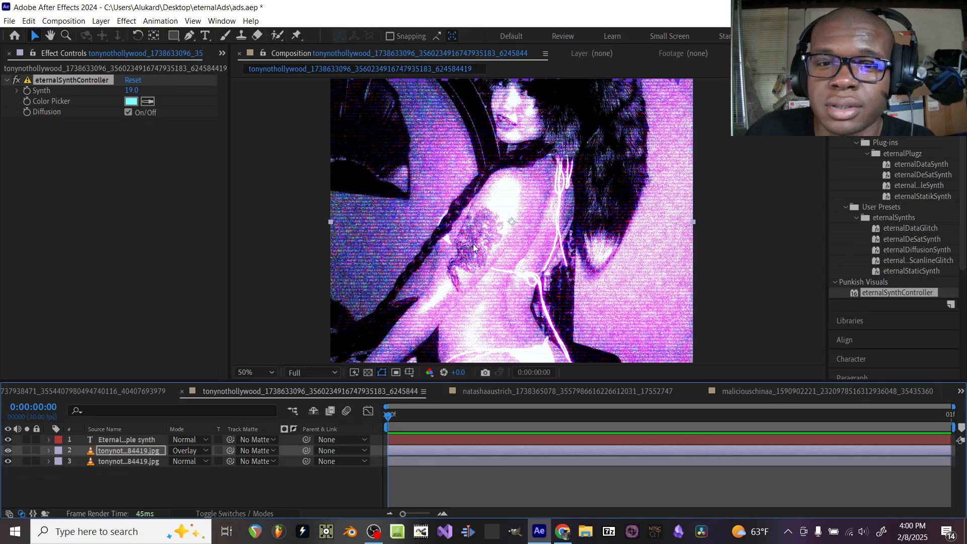
{"action": "scroll", "coordinate": [474, 244], "scroll_direction": "up", "scroll_amount": 1}
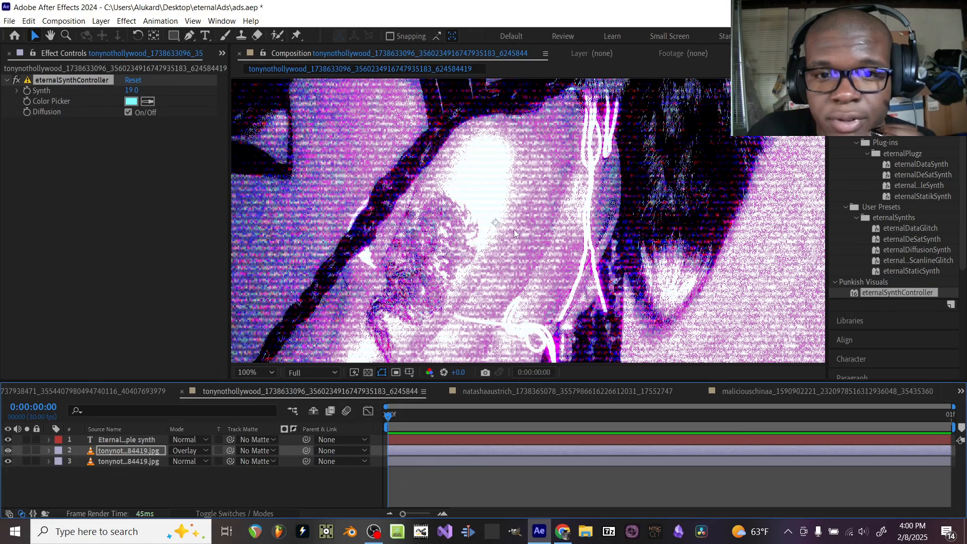
Set the composition's preview resolution to Quarter and examine how the Overlay-blended photo renders
{"action": "scroll", "coordinate": [509, 248], "scroll_direction": "down", "scroll_amount": 1}
{"action": "left_click", "coordinate": [326, 373]}
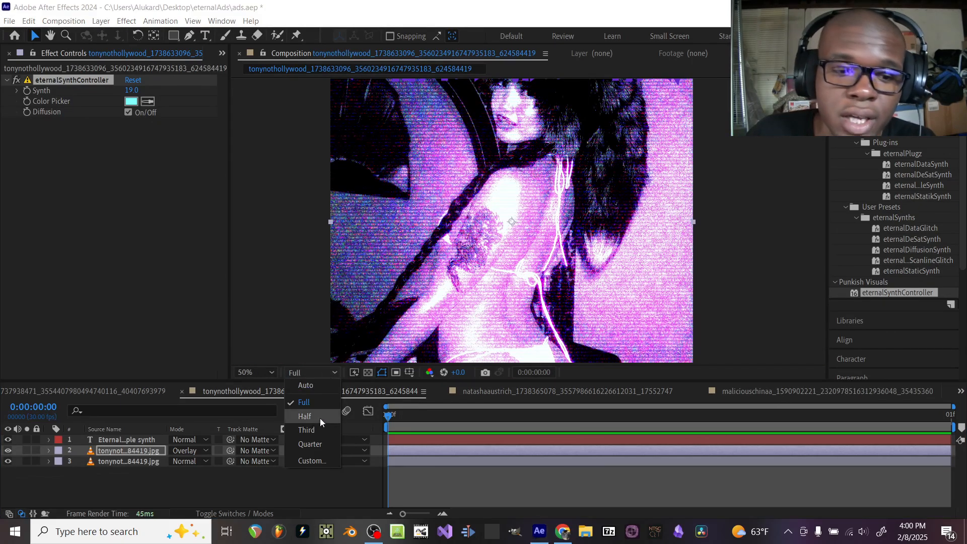
{"action": "left_click", "coordinate": [316, 440]}
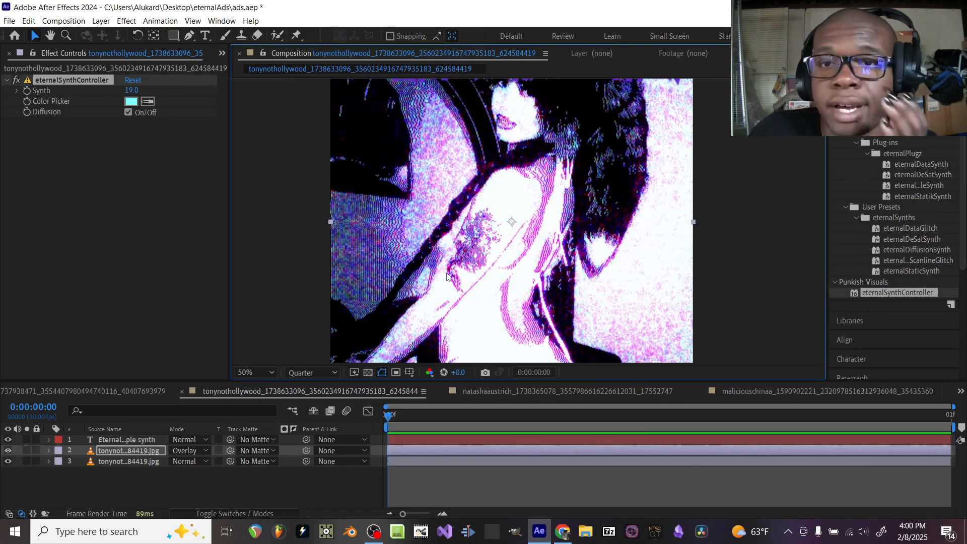
{"action": "scroll", "coordinate": [447, 277], "scroll_direction": "down", "scroll_amount": 2}
{"action": "scroll", "coordinate": [448, 277], "scroll_direction": "up", "scroll_amount": 2}
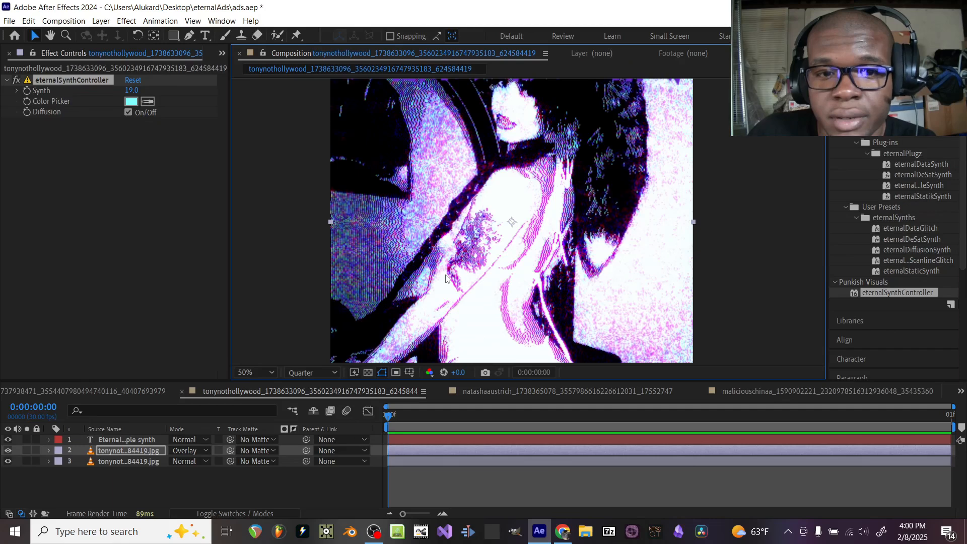
{"action": "scroll", "coordinate": [434, 303], "scroll_direction": "down", "scroll_amount": 2}
{"action": "scroll", "coordinate": [432, 305], "scroll_direction": "up", "scroll_amount": 2}
Set the preview resolution to Half, and try another Synth value on the upper photo layer before undoing it
{"action": "left_click", "coordinate": [308, 372]}
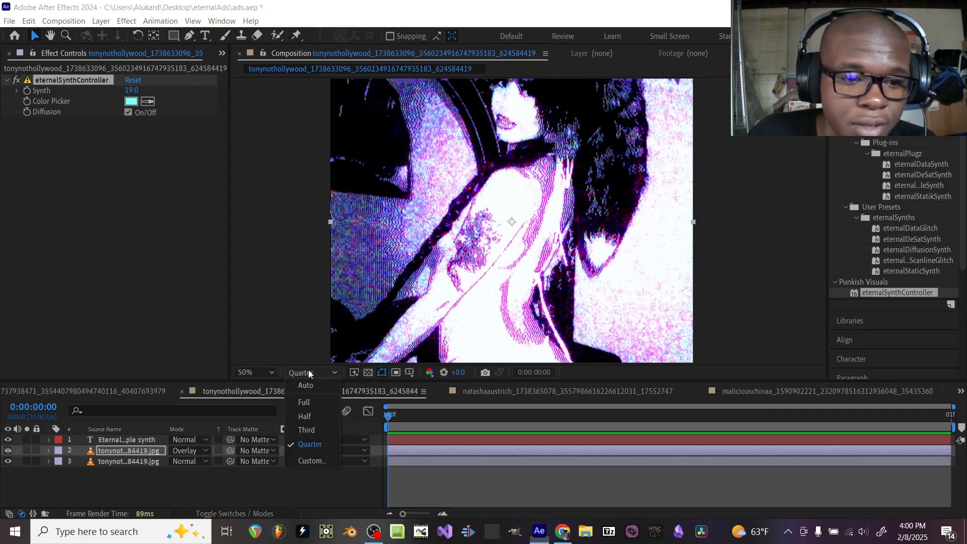
{"action": "left_click", "coordinate": [306, 415]}
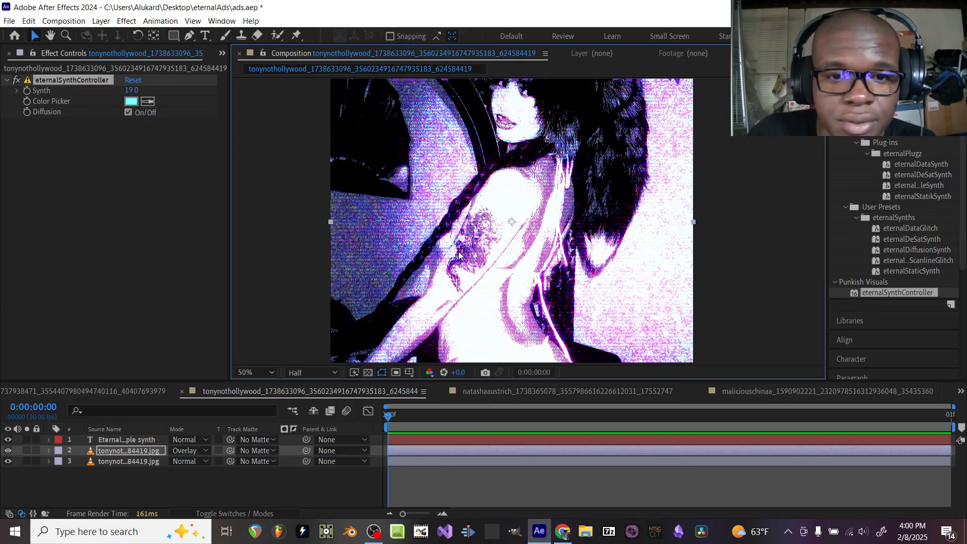
{"action": "mouse_move", "coordinate": [133, 90]}
{"action": "left_mouse_down"}
{"action": "mouse_move", "coordinate": [122, 92]}
{"action": "mouse_move", "coordinate": [145, 103]}
{"action": "left_mouse_up"}
{"action": "key", "text": "ctrl+z"}
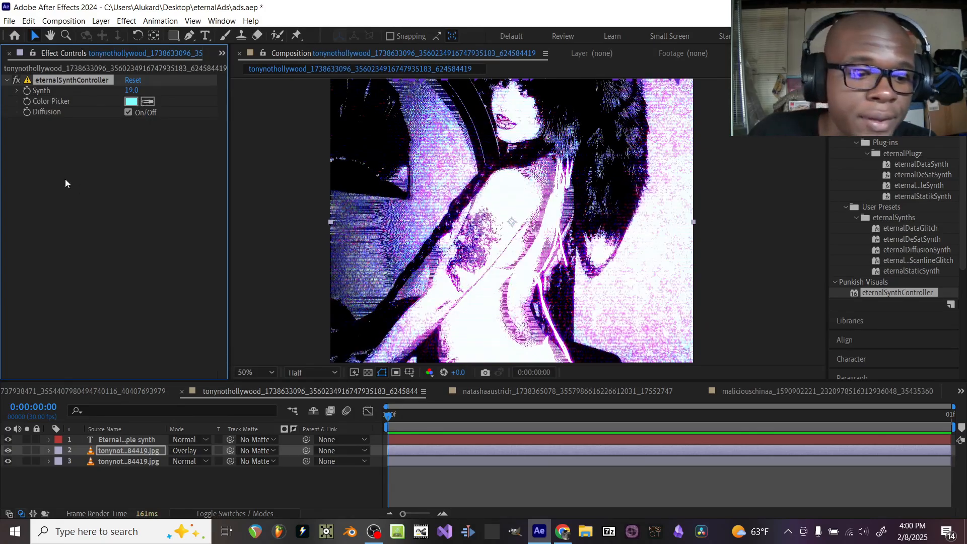
Try the Difference and Color blending modes on the upper photo layer, with Synth raised to 52
{"action": "left_click", "coordinate": [190, 450]}
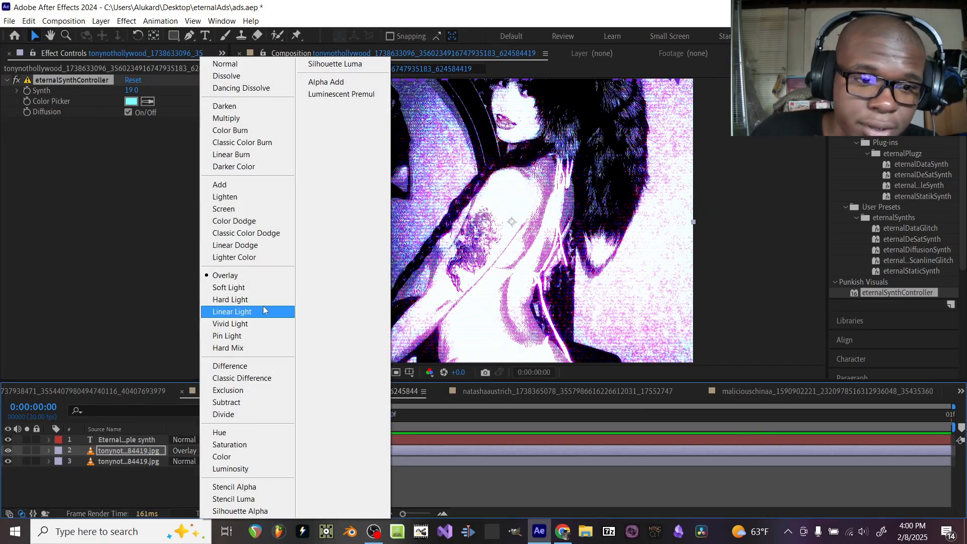
{"action": "left_click", "coordinate": [251, 367]}
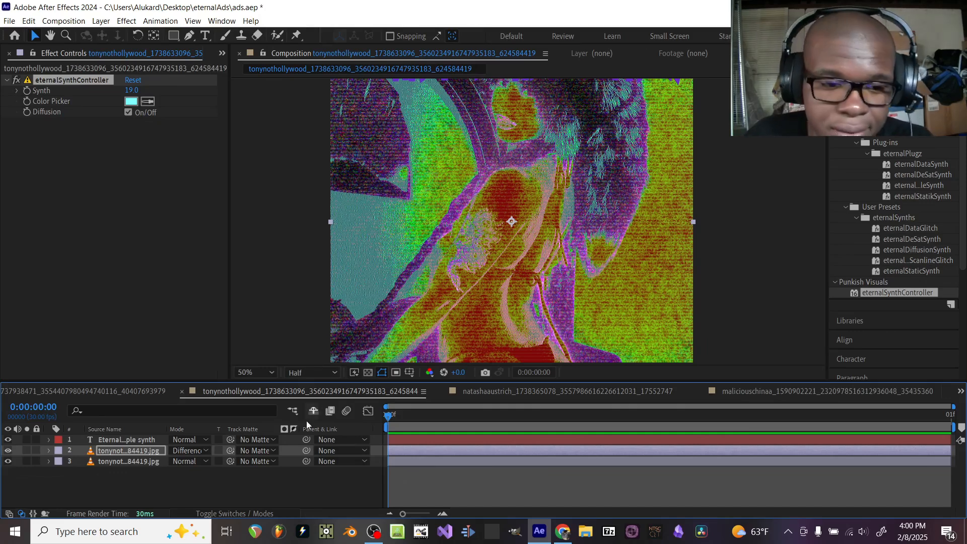
{"action": "left_click", "coordinate": [207, 452]}
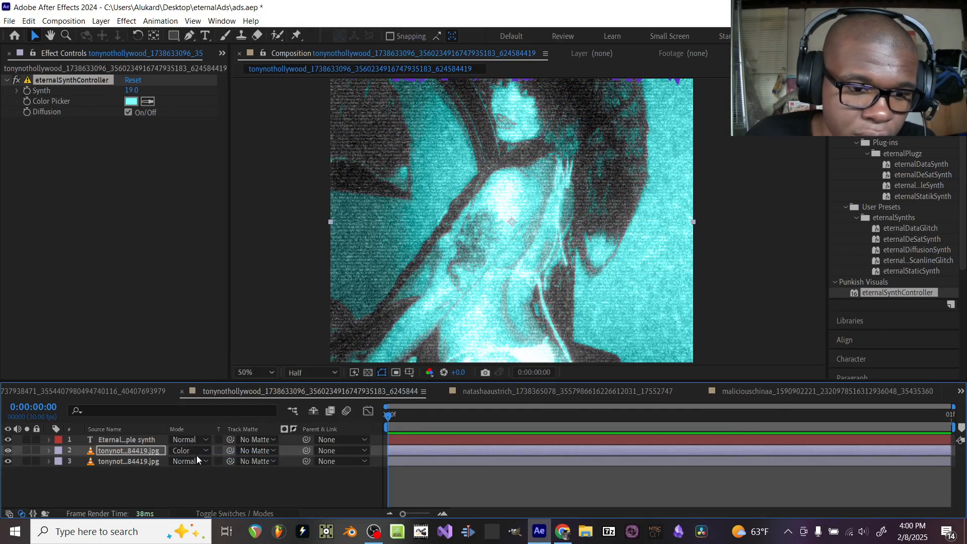
{"action": "left_click", "coordinate": [197, 455]}
{"action": "left_click", "coordinate": [195, 455]}
{"action": "left_click", "coordinate": [128, 280]}
{"action": "left_click_drag", "start_coordinate": [140, 88], "coordinate": [154, 89]}
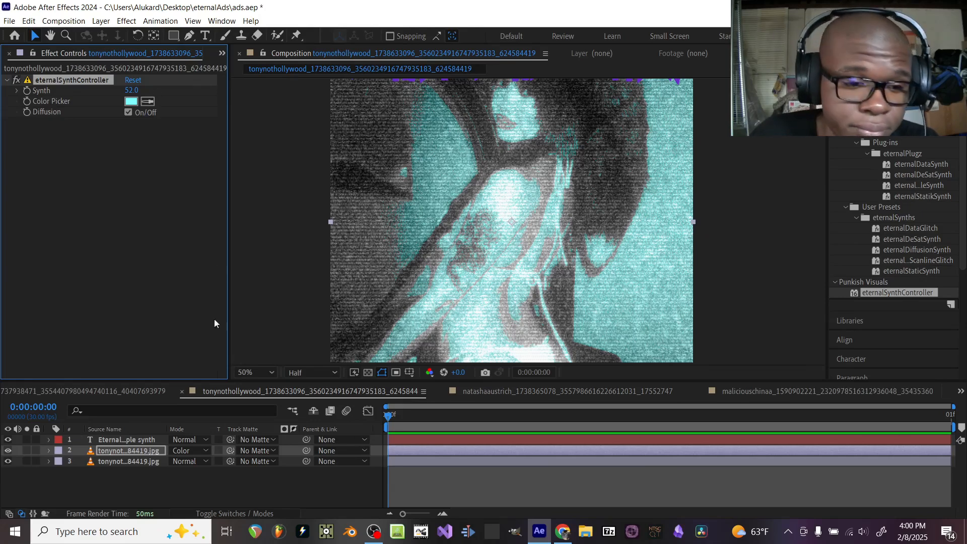
Set the upper photo layer's blending mode to Divide and its Synth value to 22
{"action": "left_click", "coordinate": [188, 451]}
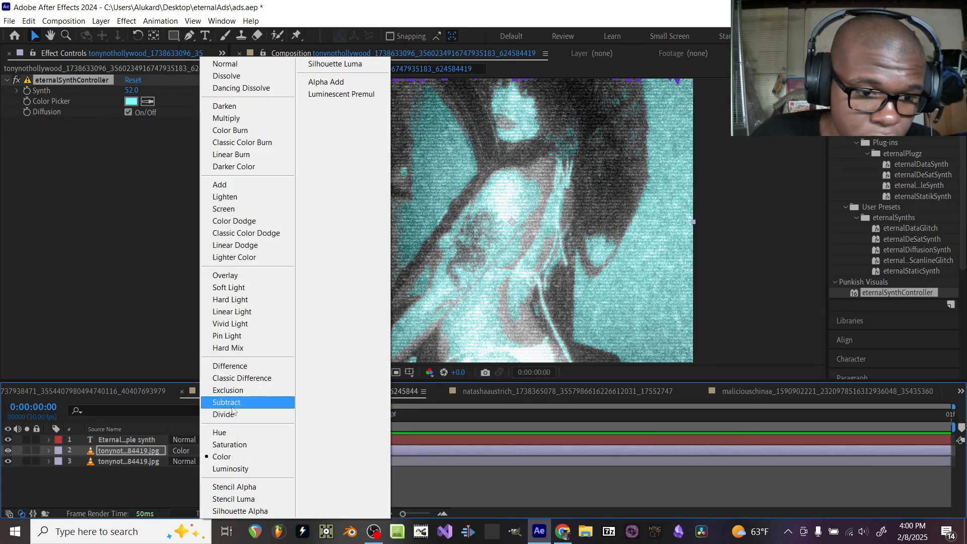
{"action": "left_click", "coordinate": [231, 413]}
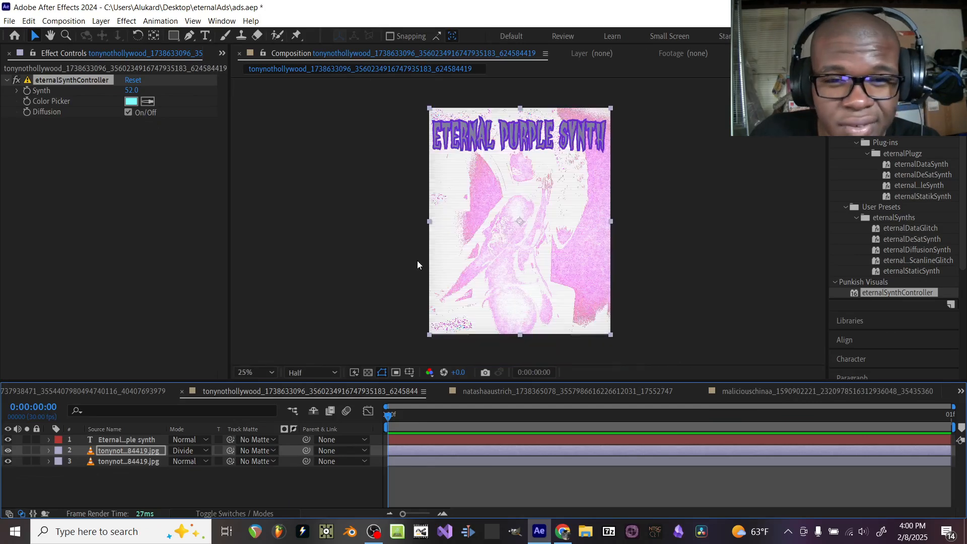
{"action": "left_click", "coordinate": [129, 92]}
{"action": "left_click_drag", "start_coordinate": [128, 92], "coordinate": [120, 101]}
{"action": "scroll", "coordinate": [577, 284], "scroll_direction": "up", "scroll_amount": 2}
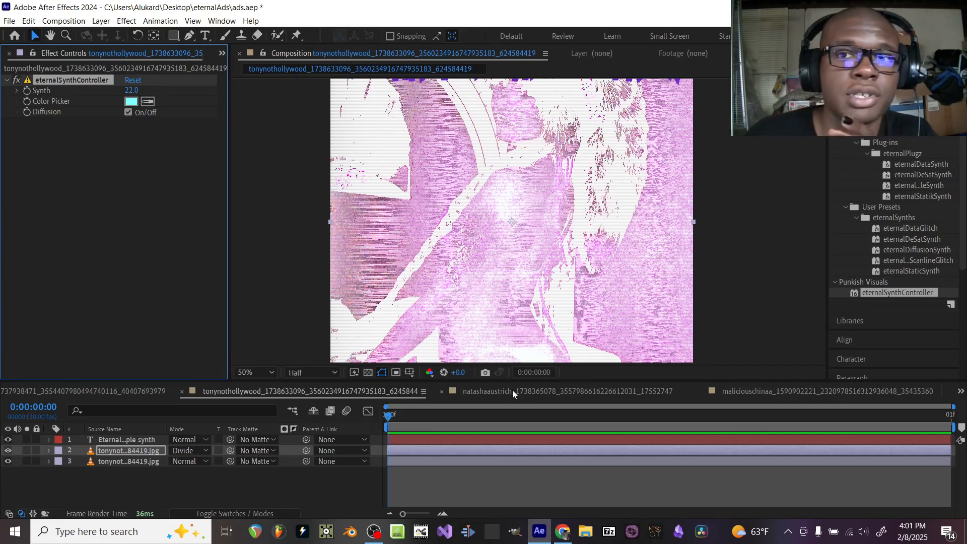
Switch off the upper photo layer's eternalSynthController effect and hide the lower photo layer
{"action": "left_click", "coordinate": [16, 79]}
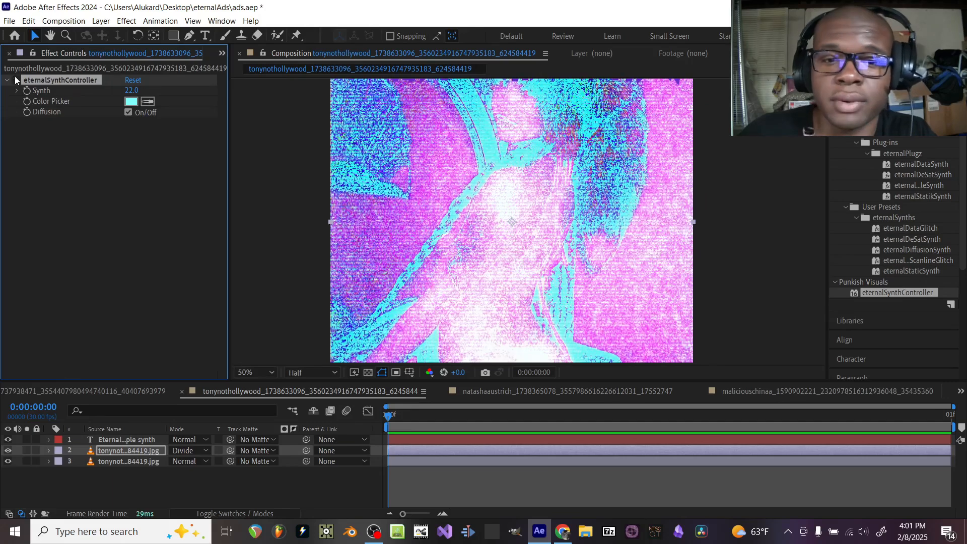
{"action": "left_click", "coordinate": [8, 461]}
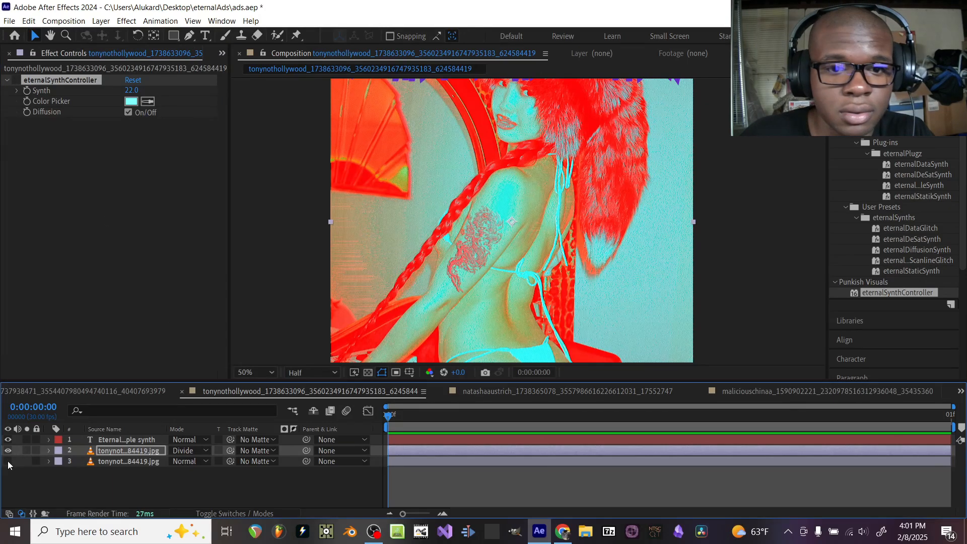
Set the upper photo layer's blending mode to Normal and examine the photo without the synth effect
{"action": "left_click", "coordinate": [187, 451]}
{"action": "left_click", "coordinate": [248, 67]}
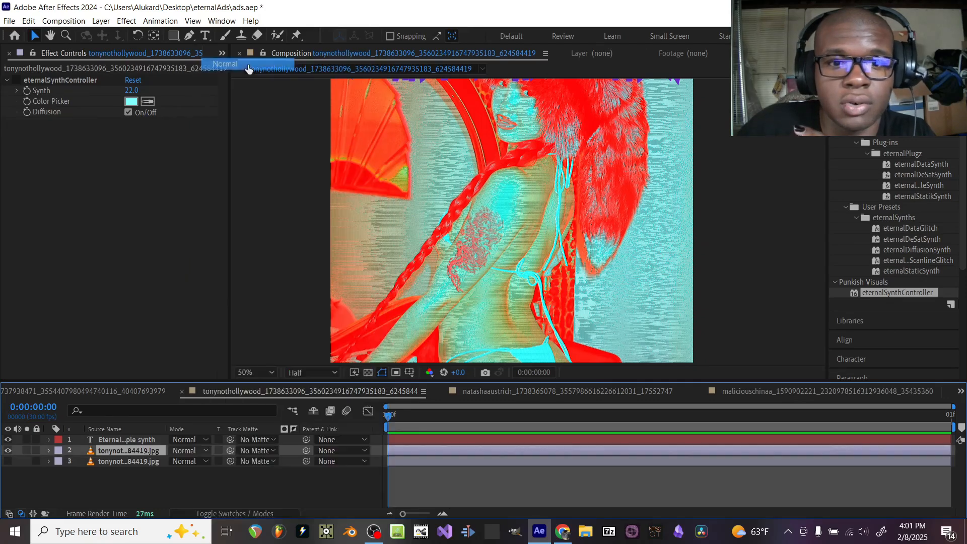
{"action": "scroll", "coordinate": [511, 220], "scroll_direction": "up", "scroll_amount": 4}
{"action": "scroll", "coordinate": [511, 219], "scroll_direction": "down", "scroll_amount": 4}
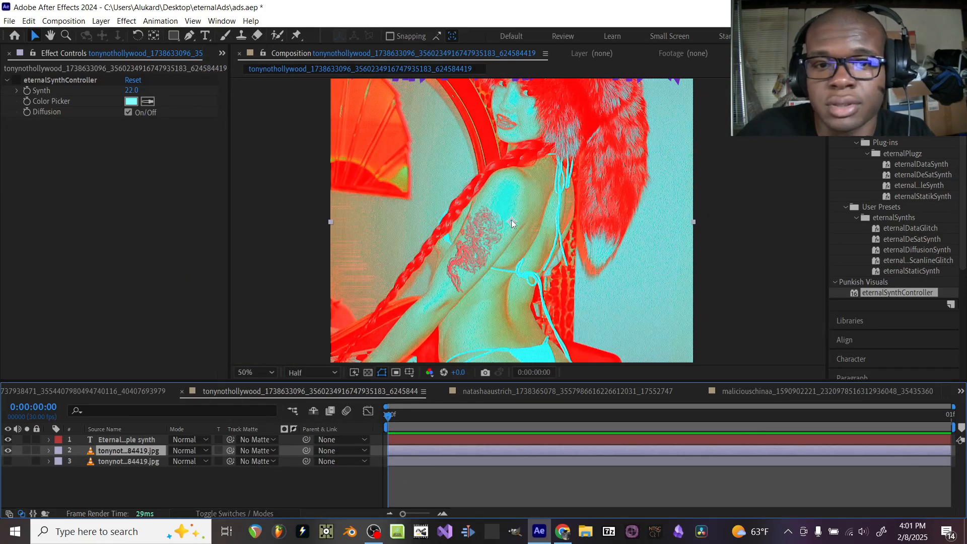
{"action": "scroll", "coordinate": [512, 220], "scroll_direction": "down", "scroll_amount": 2}
{"action": "scroll", "coordinate": [511, 223], "scroll_direction": "up", "scroll_amount": 2}
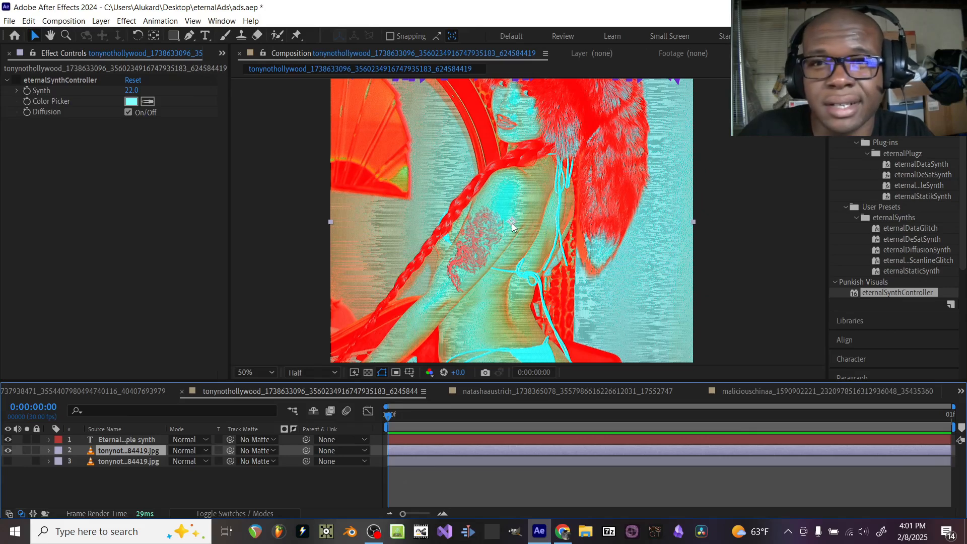
{"action": "scroll", "coordinate": [512, 226], "scroll_direction": "down", "scroll_amount": 1}
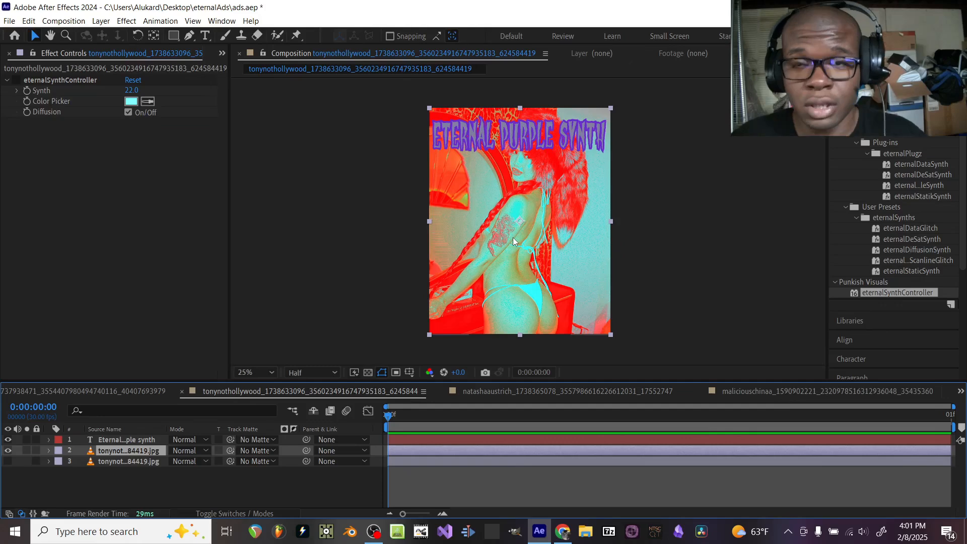
Look through the other open compositions and bring up the Punk Dither composition
{"action": "left_click", "coordinate": [563, 392]}
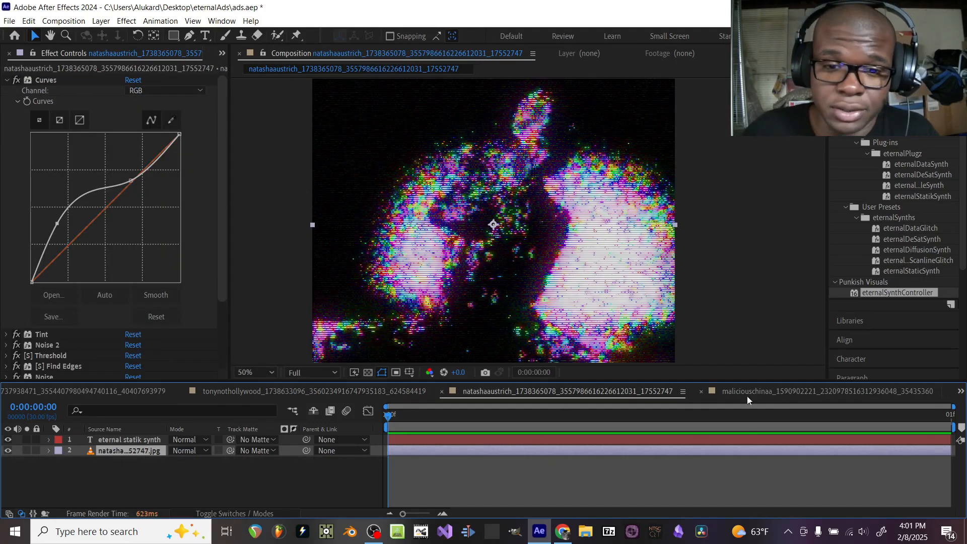
{"action": "left_click", "coordinate": [779, 389]}
{"action": "scroll", "coordinate": [779, 389], "scroll_direction": "down", "scroll_amount": 1}
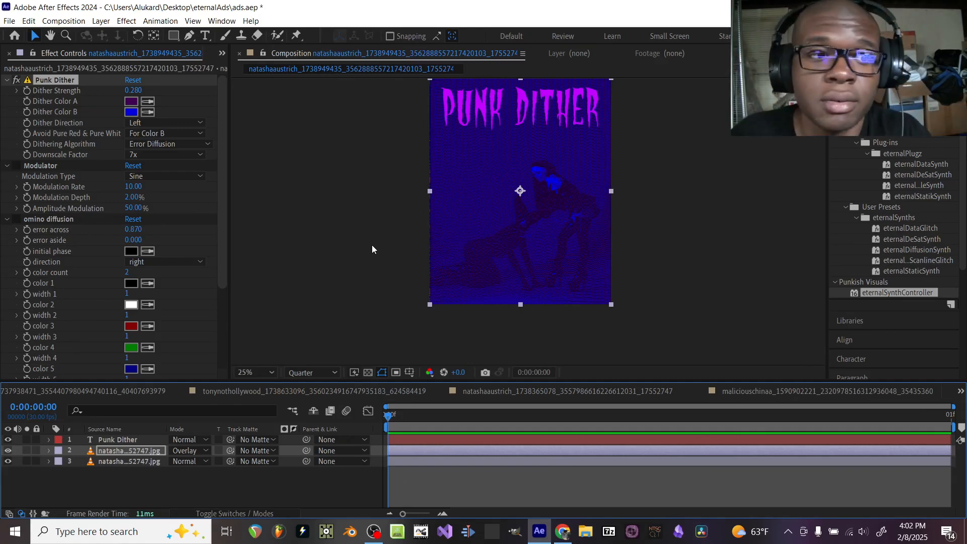
Bring up the Circuit Bender controls and resize their area to fit tightly around the interface
{"action": "scroll", "coordinate": [144, 57], "scroll_direction": "up", "scroll_amount": 3}
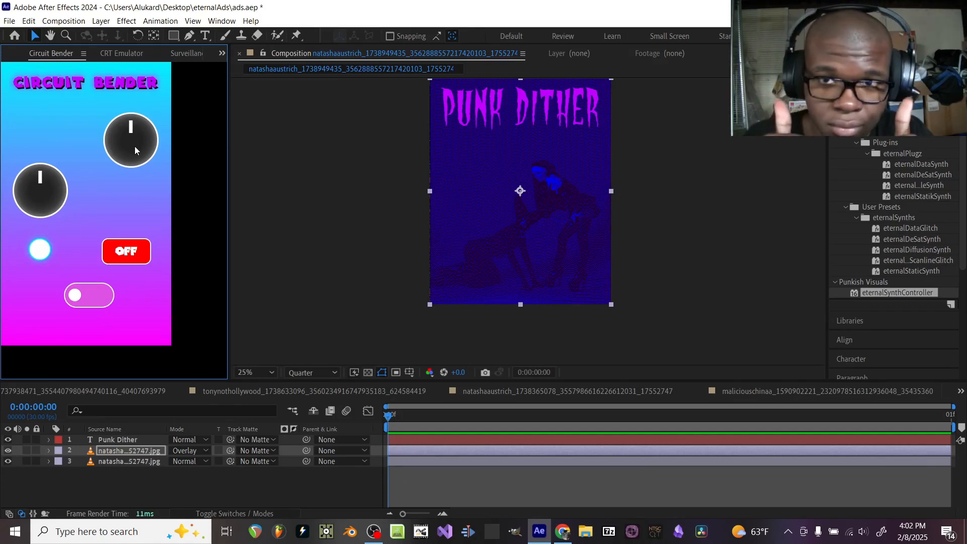
{"action": "left_click_drag", "start_coordinate": [229, 221], "coordinate": [174, 268]}
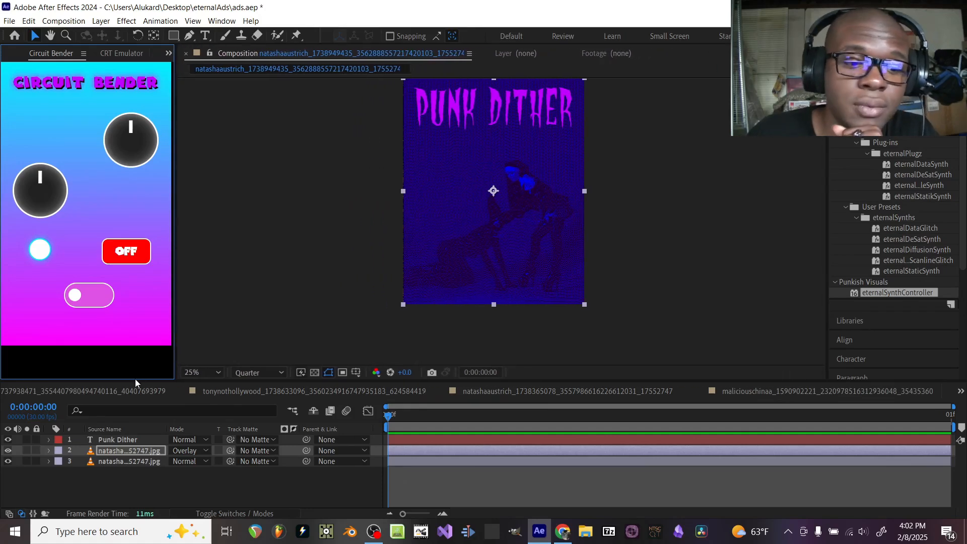
{"action": "left_click_drag", "start_coordinate": [137, 381], "coordinate": [131, 351]}
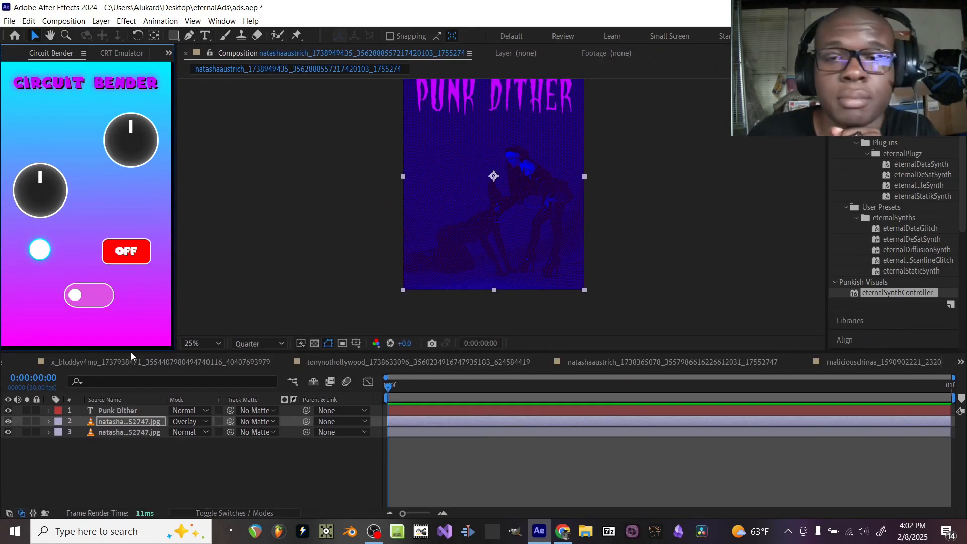
Turn the Circuit Bender's upper knob slightly and switch its OFF button to ON
{"action": "left_click_drag", "start_coordinate": [146, 146], "coordinate": [126, 135]}
{"action": "left_click", "coordinate": [124, 249]}
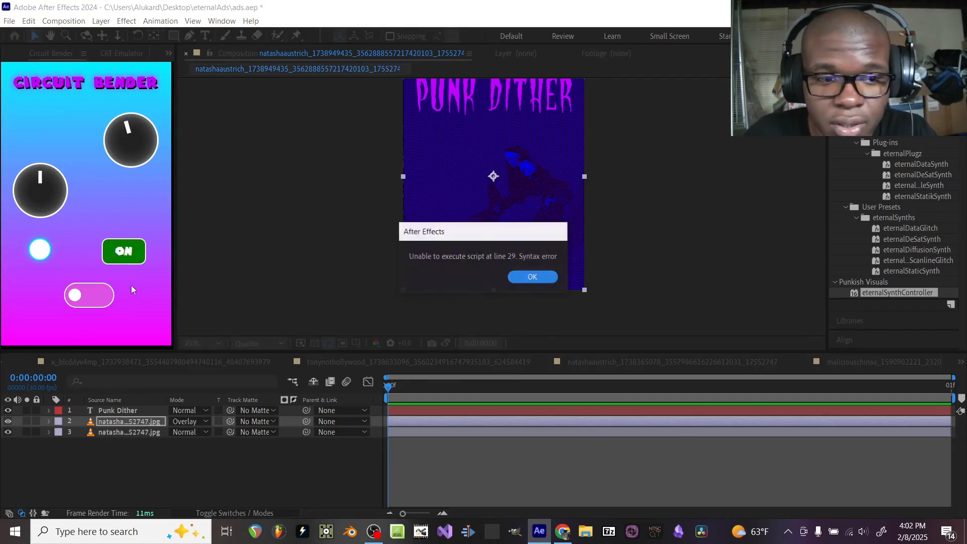
{"action": "left_click", "coordinate": [530, 277]}
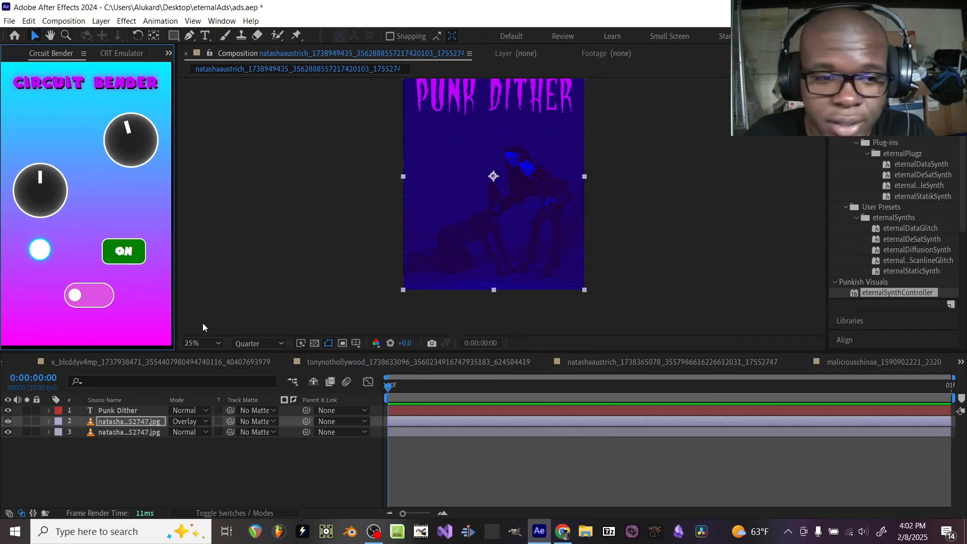
Try out the Circuit Bender's slide toggle and round light button, and rotate its knobs
{"action": "left_click", "coordinate": [99, 296]}
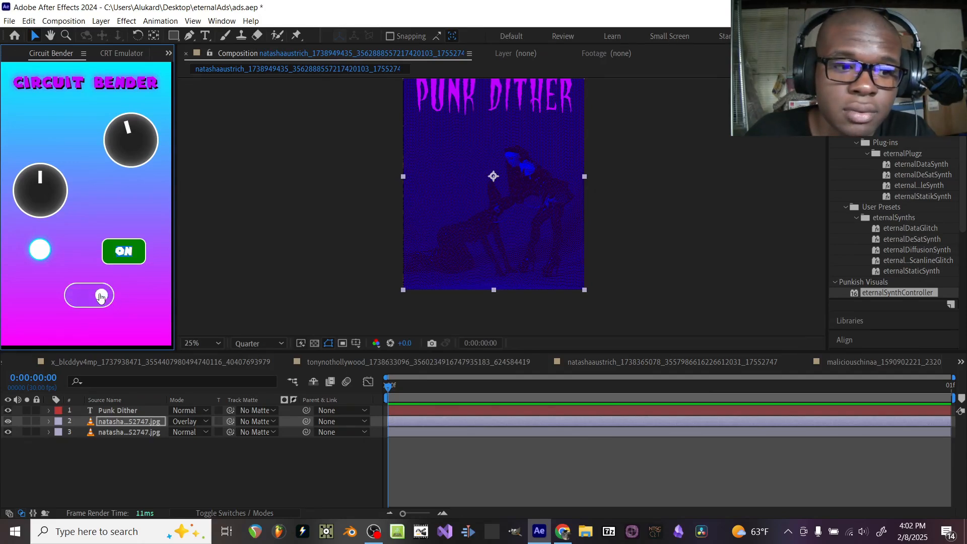
{"action": "left_click", "coordinate": [100, 296]}
{"action": "left_click", "coordinate": [42, 244]}
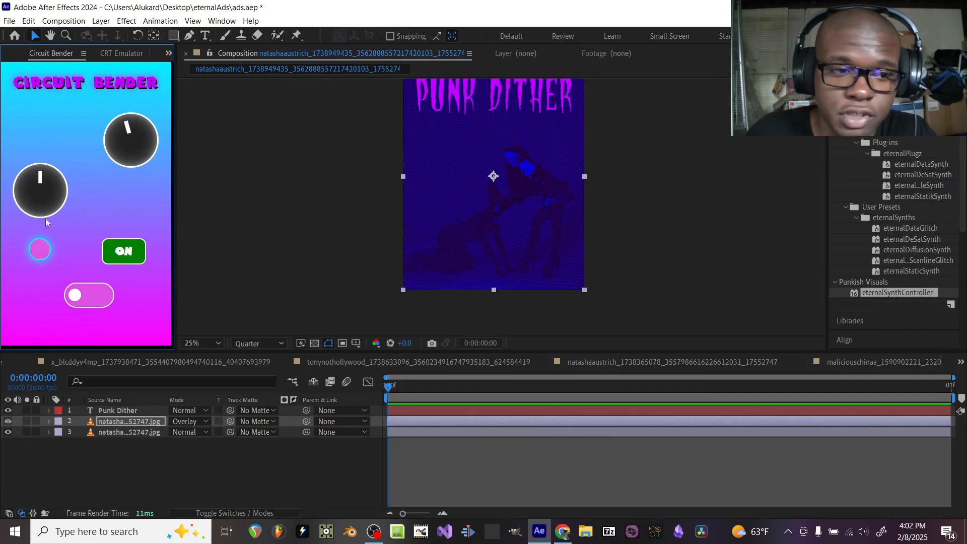
{"action": "left_click_drag", "start_coordinate": [133, 139], "coordinate": [104, 214]}
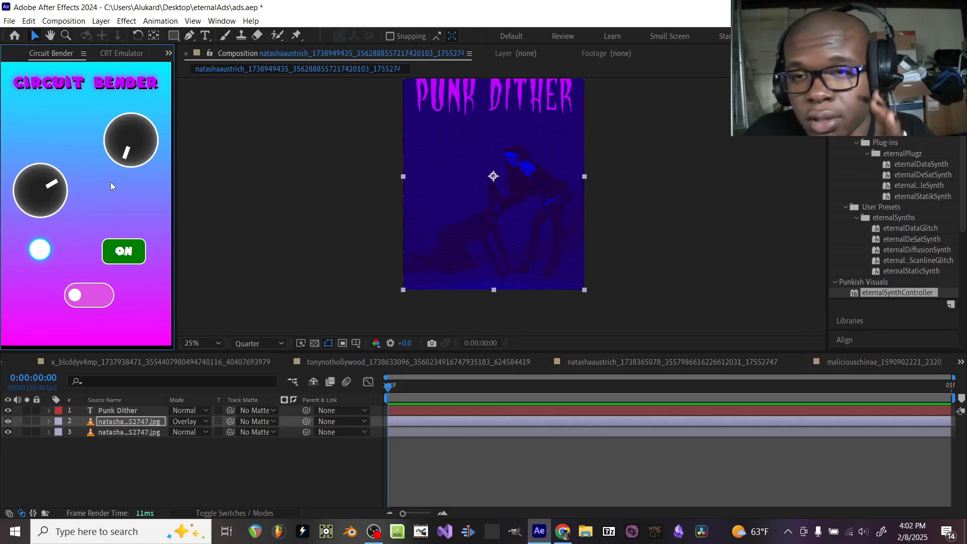
Go through the open compositions to the eternal desat synth composition
{"action": "left_click", "coordinate": [222, 359]}
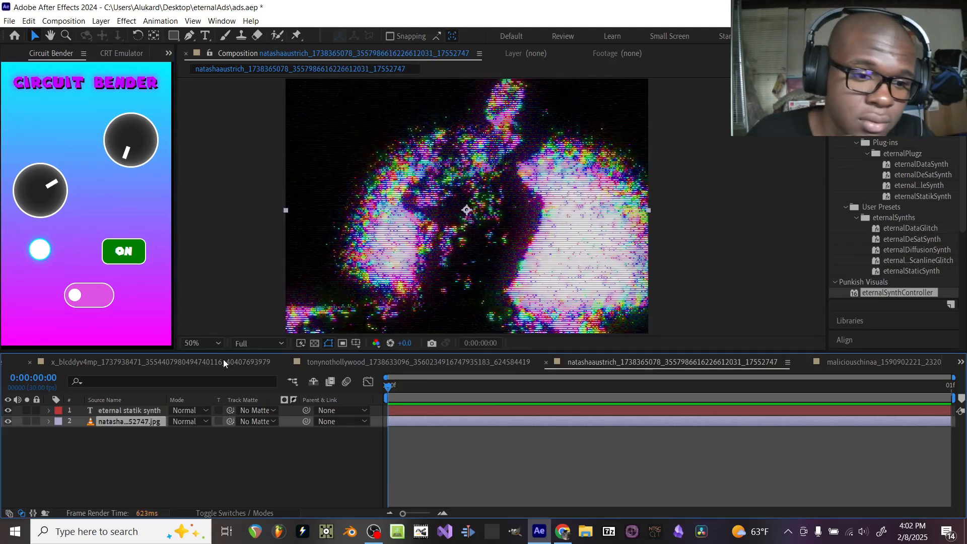
{"action": "key", "text": "ctrl+m"}
{"action": "scroll", "coordinate": [223, 358], "scroll_direction": "down", "scroll_amount": 3}
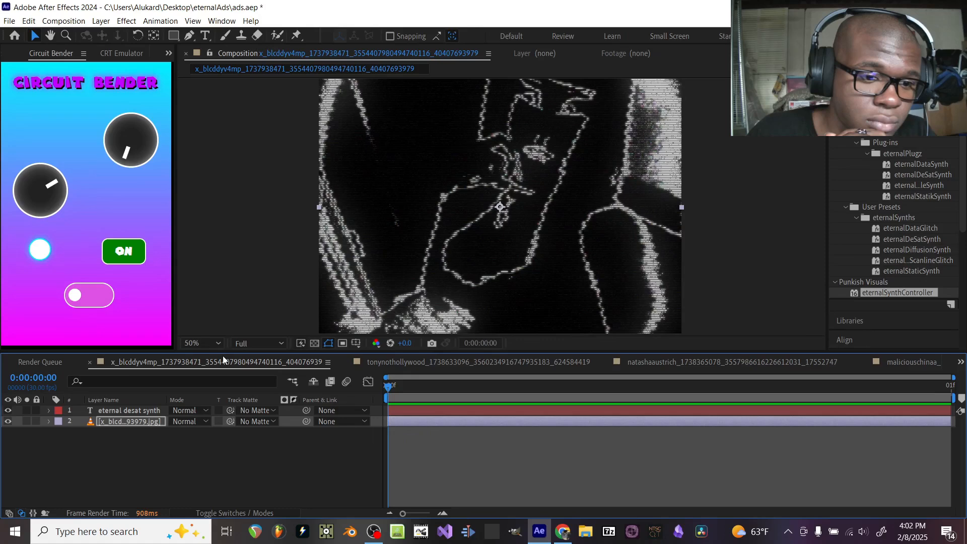